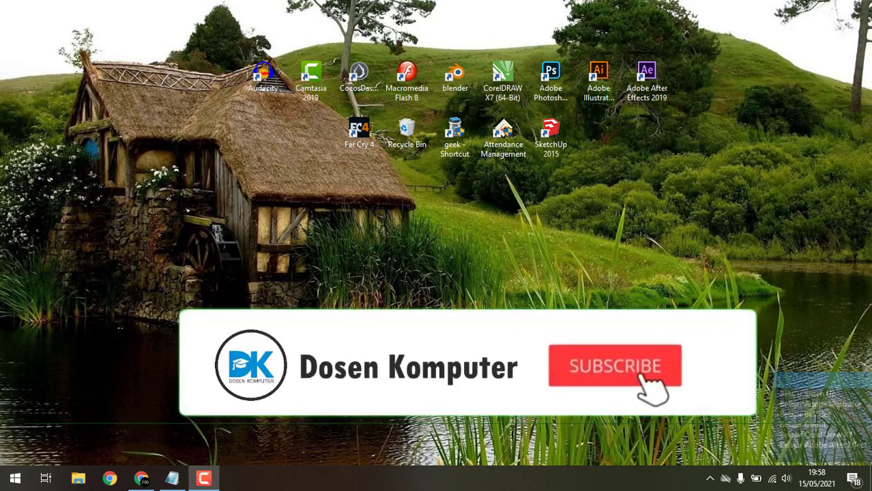
{"action": "right_click", "coordinate": [401, 275]}
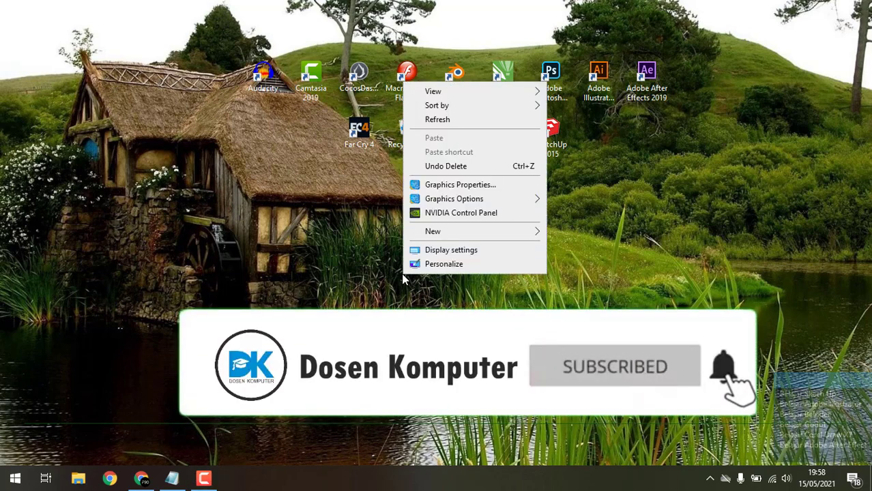
{"action": "left_click", "coordinate": [459, 122]}
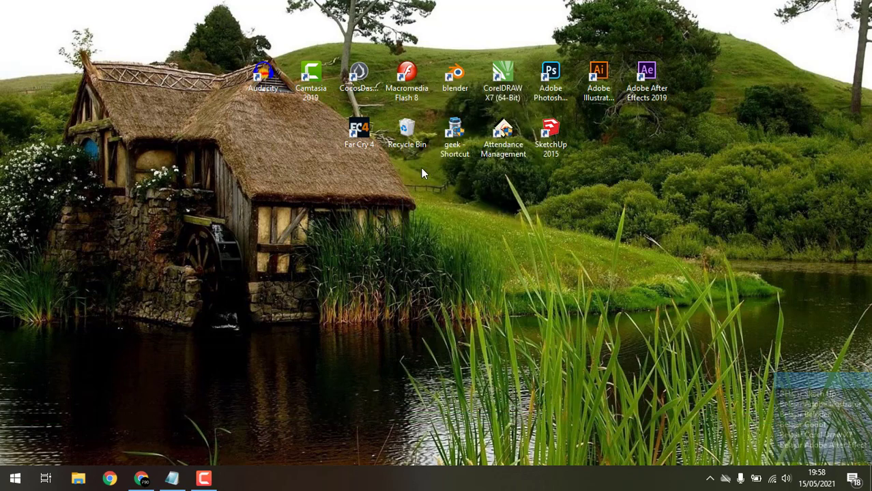
- Open File Explorer and go to the Compressed folder inside Downloads
{"action": "left_click", "coordinate": [78, 479]}
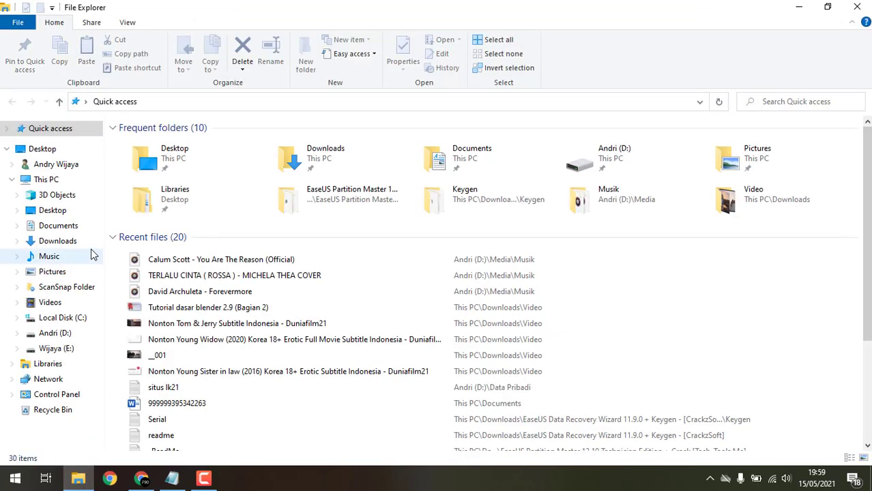
{"action": "left_click", "coordinate": [51, 244]}
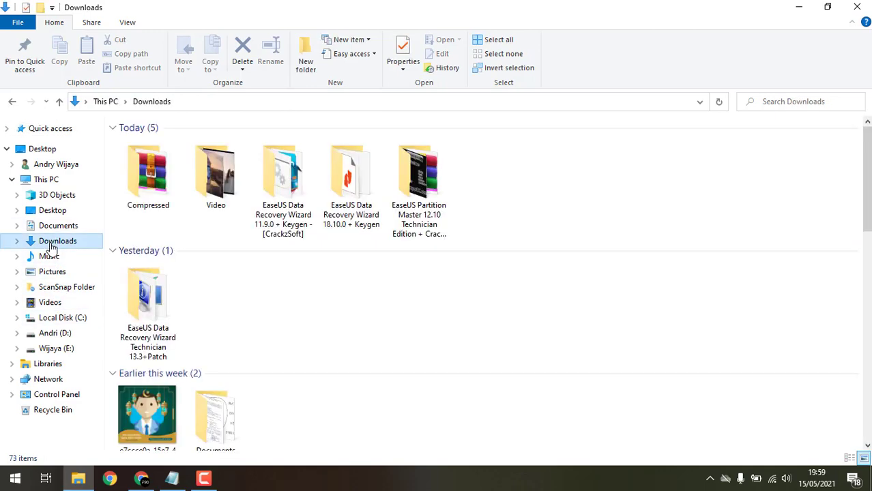
{"action": "double_click", "coordinate": [150, 213]}
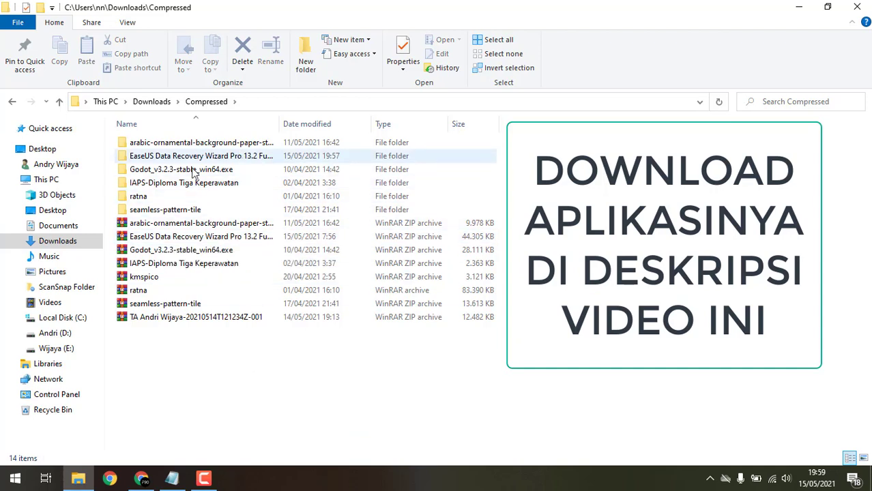
- Extract the EaseUS Data Recovery Wizard Pro 13.2 archive to its default folder without replacing any existing files
{"action": "left_click", "coordinate": [194, 236]}
{"action": "right_click", "coordinate": [194, 236]}
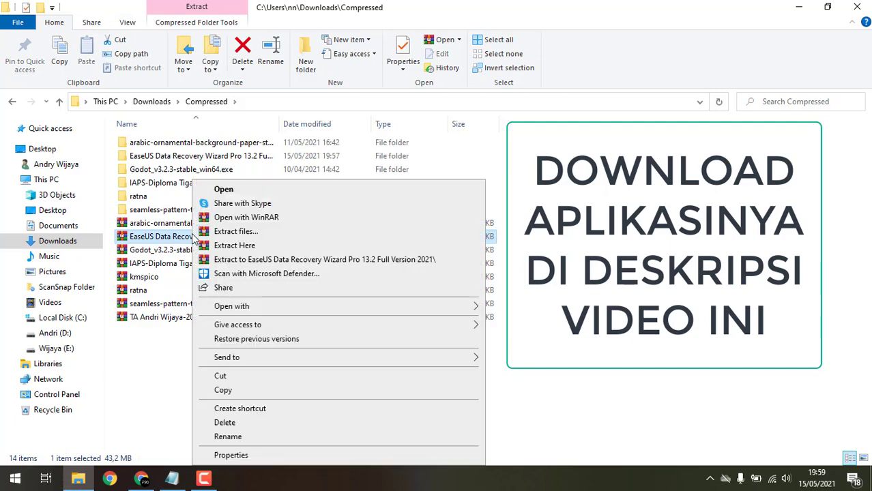
{"action": "left_click", "coordinate": [225, 237]}
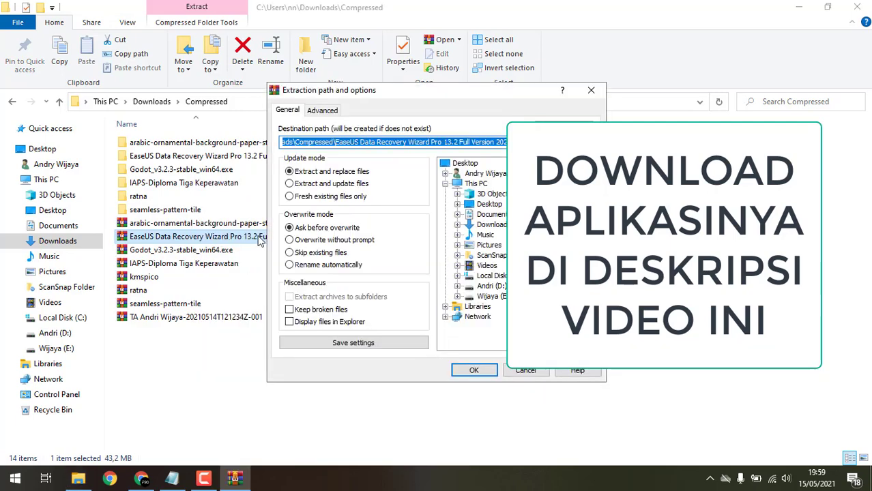
{"action": "left_click", "coordinate": [474, 370]}
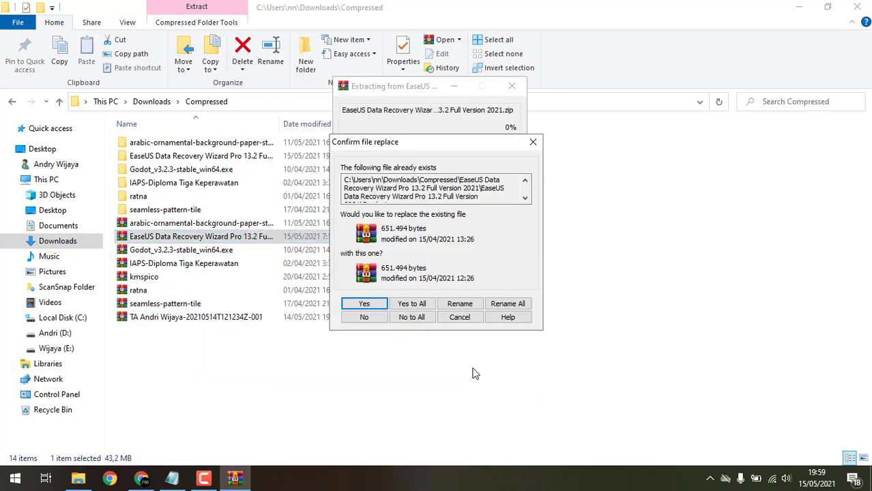
{"action": "left_click", "coordinate": [405, 317]}
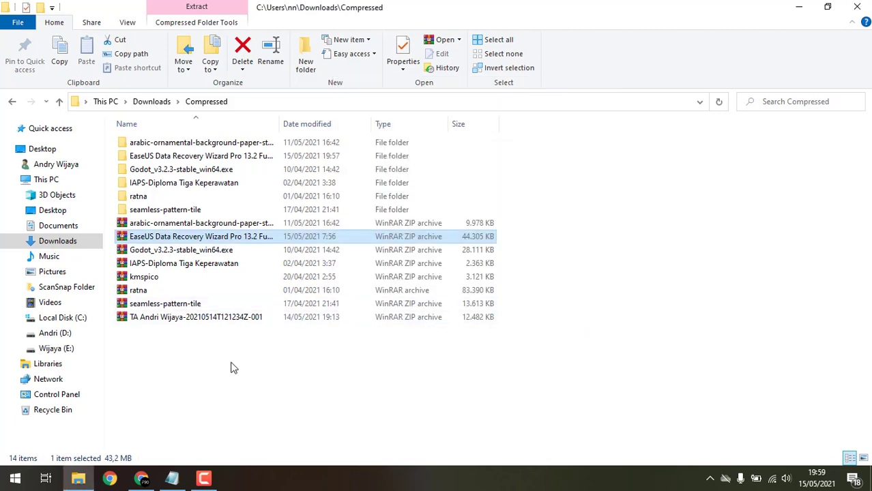
- Open the nested EaseUS Data Recovery Wizard Pro 13.2 Full Version 2021 folders and run the DRW_Trial_easeus installer
{"action": "double_click", "coordinate": [161, 156]}
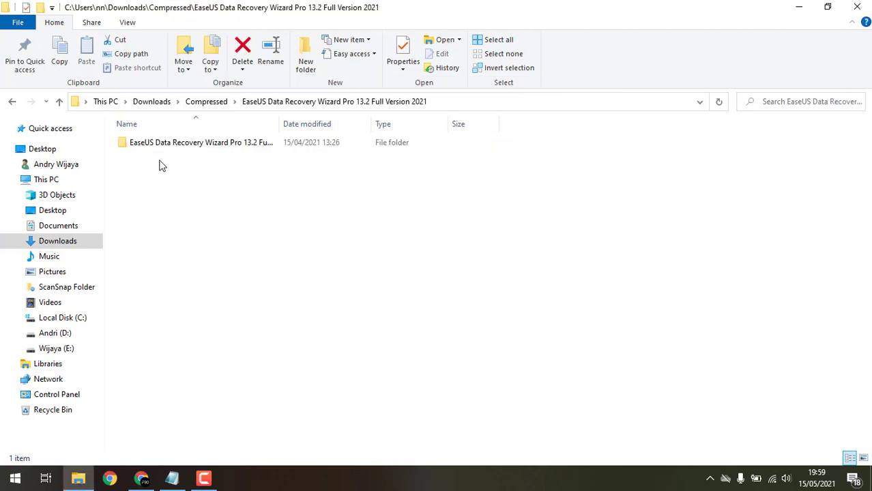
{"action": "double_click", "coordinate": [154, 143]}
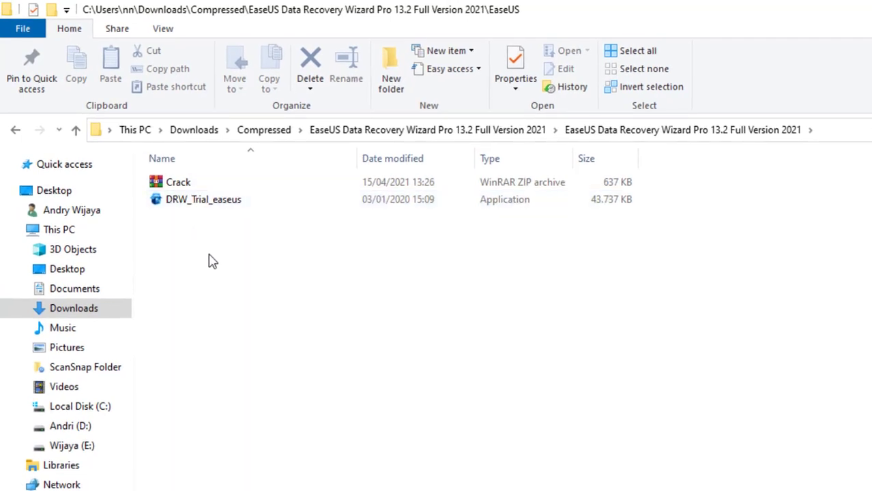
{"action": "left_click", "coordinate": [183, 205]}
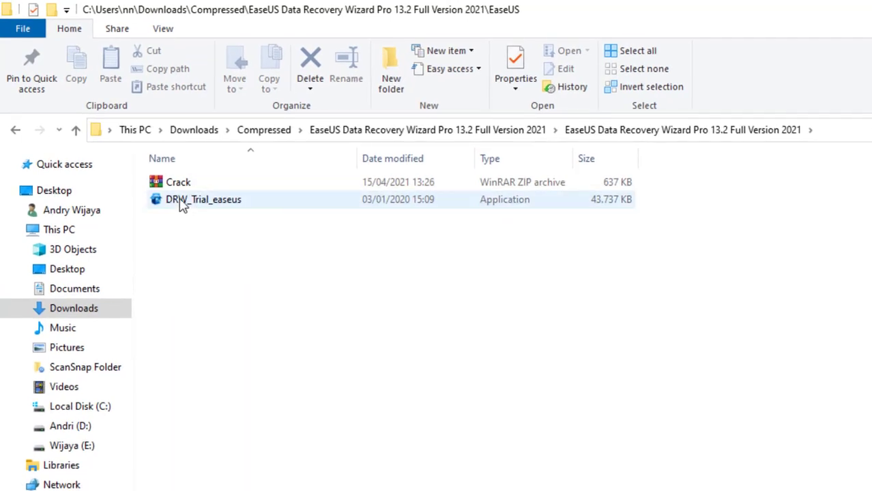
{"action": "left_click", "coordinate": [182, 205]}
{"action": "double_click", "coordinate": [196, 204]}
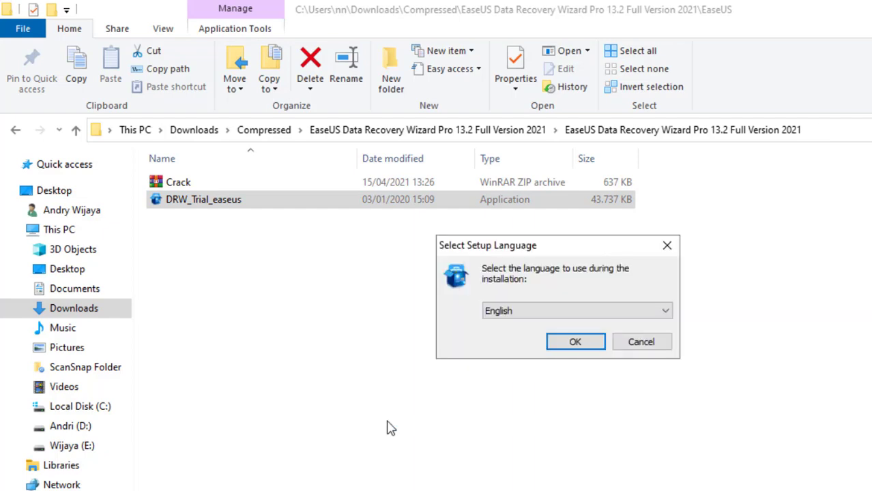
- Install EaseUS Data Recovery Wizard in English to C:\Program Files\EaseUS\EaseUS Data Recovery Wizard with a desktop icon, and finish setup with launch enabled
{"action": "left_click", "coordinate": [574, 343]}
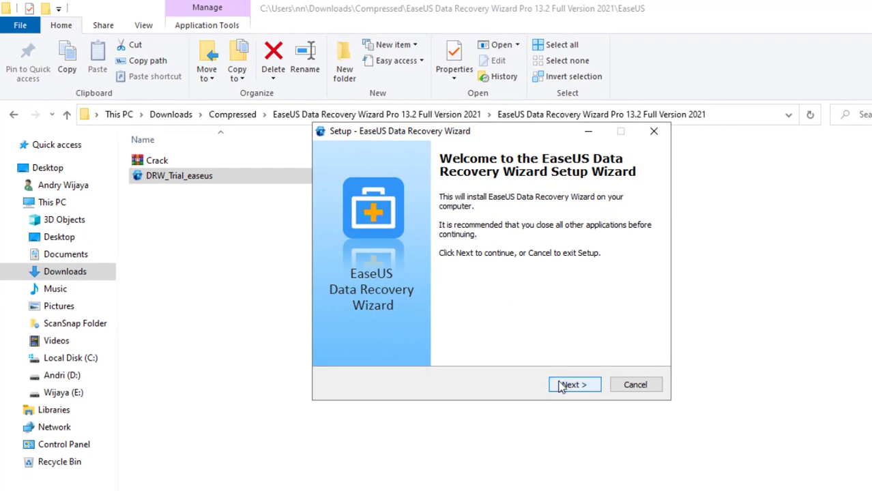
{"action": "left_click", "coordinate": [561, 386]}
{"action": "left_click", "coordinate": [561, 386]}
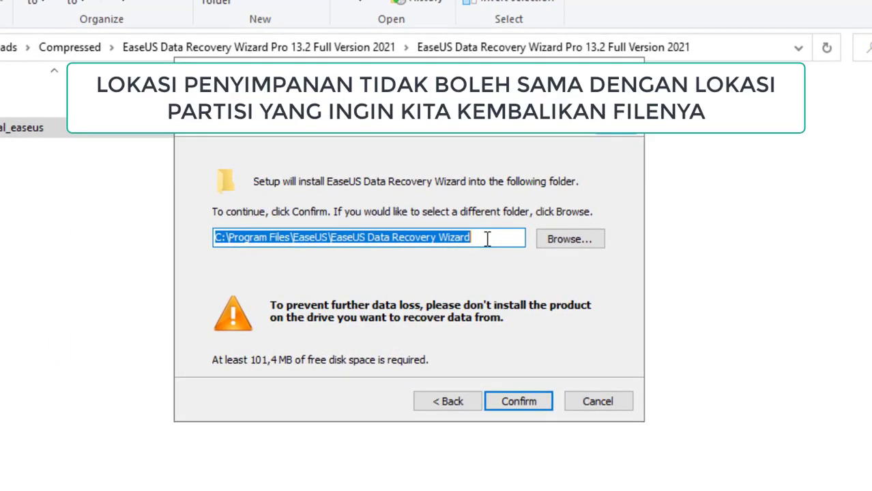
{"action": "left_click", "coordinate": [487, 238]}
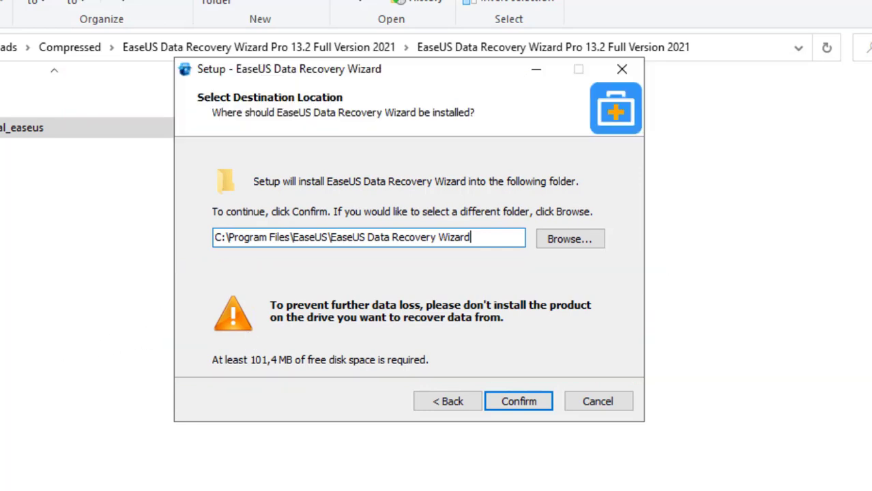
{"action": "left_click", "coordinate": [517, 403]}
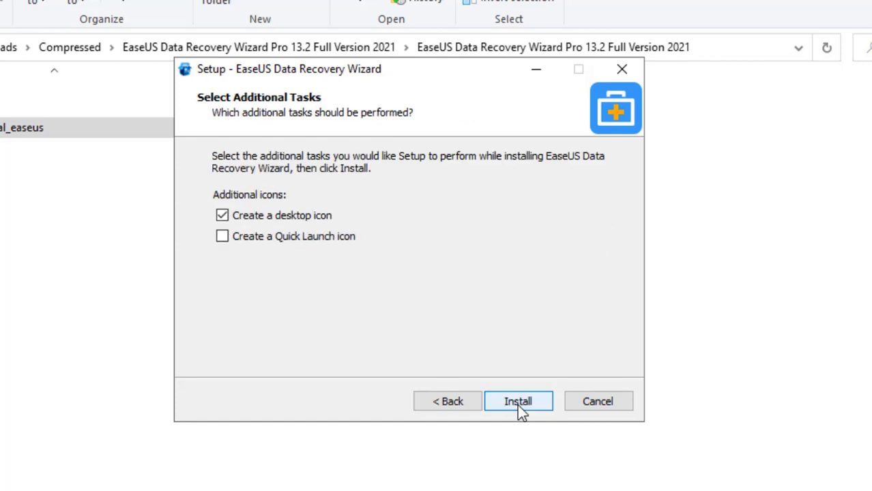
{"action": "left_click", "coordinate": [518, 402]}
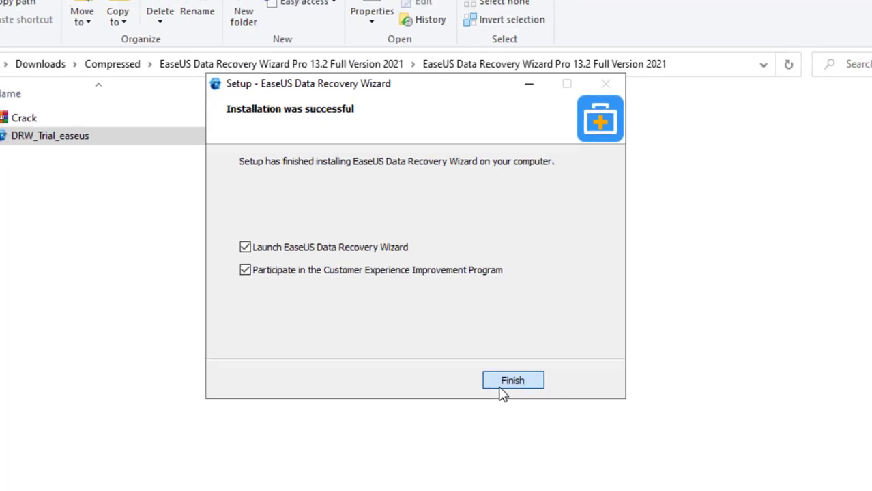
{"action": "left_click", "coordinate": [496, 384]}
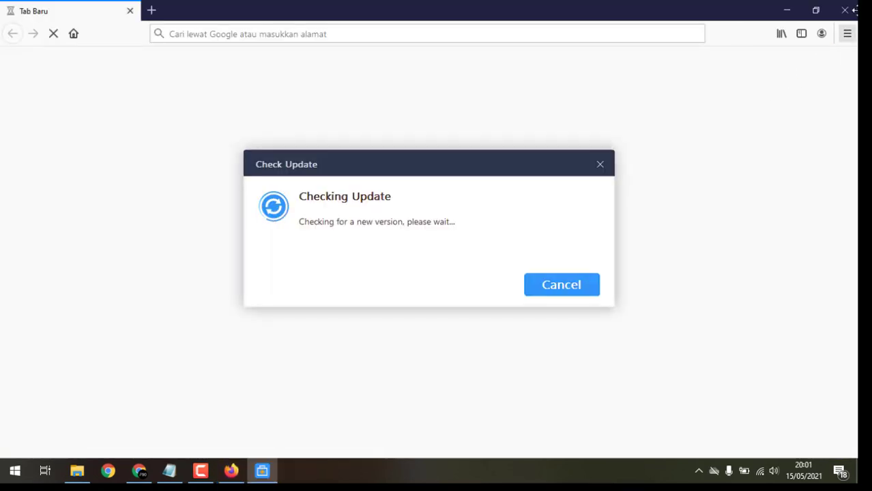
- Close the browser window opened by the installer and disconnect the computer from the Wi-Fi network
{"action": "left_click", "coordinate": [846, 11]}
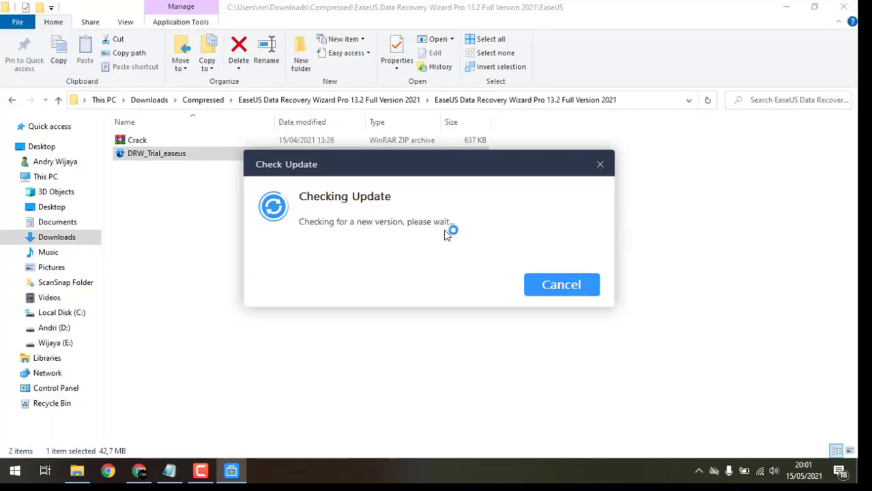
{"action": "left_click", "coordinate": [759, 471]}
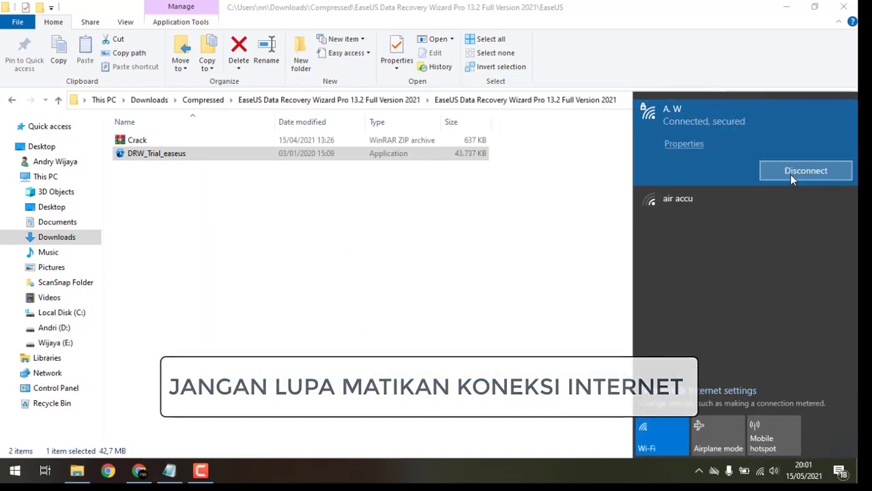
{"action": "left_click", "coordinate": [792, 175]}
{"action": "left_click", "coordinate": [516, 473]}
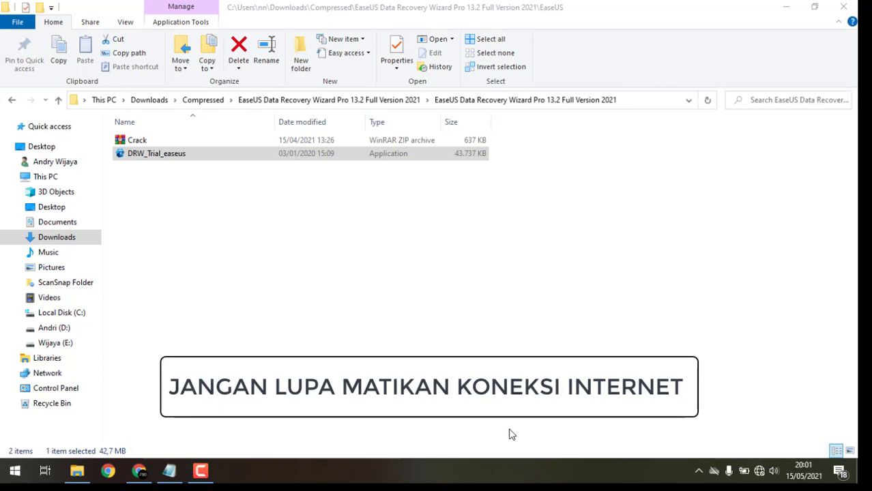
{"action": "left_click", "coordinate": [209, 210]}
{"action": "right_click", "coordinate": [207, 207]}
{"action": "left_click", "coordinate": [258, 259]}
{"action": "right_click", "coordinate": [176, 203]}
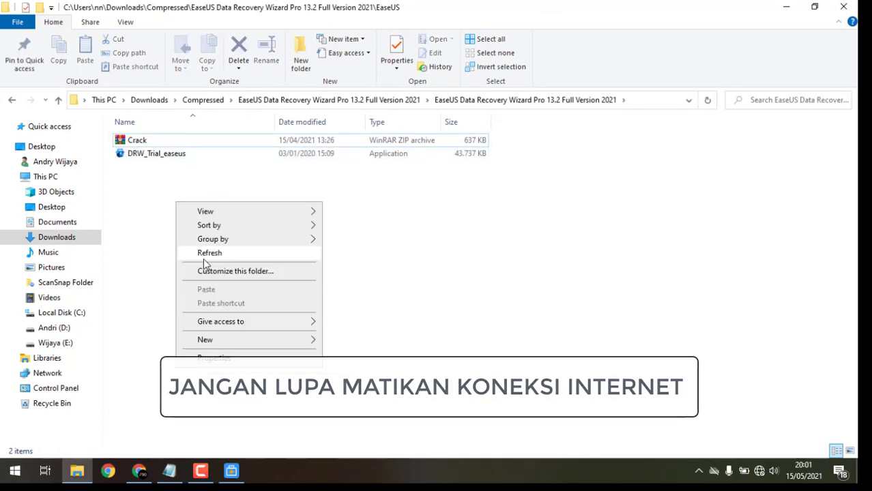
{"action": "left_click", "coordinate": [204, 260]}
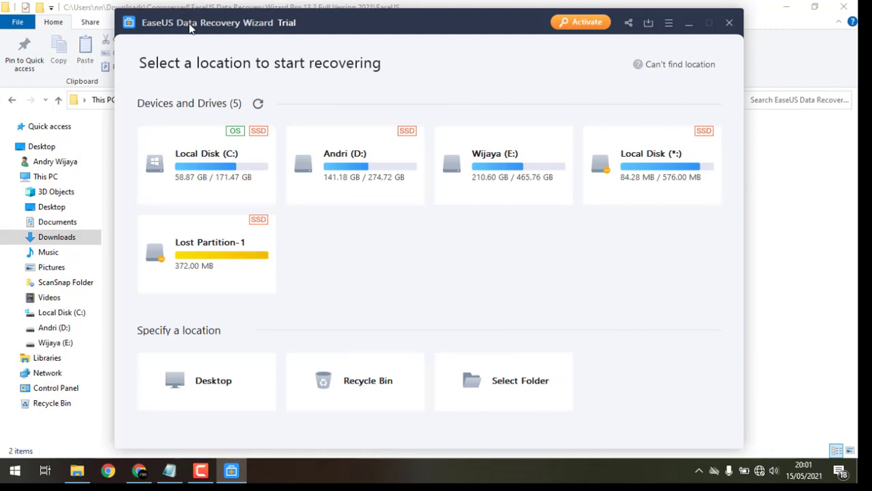
- Close the EaseUS Data Recovery Wizard Trial window
{"action": "mouse_move", "coordinate": [190, 26]}
{"action": "left_mouse_down"}
{"action": "mouse_move", "coordinate": [232, 31]}
{"action": "mouse_move", "coordinate": [198, 23]}
{"action": "left_mouse_up"}
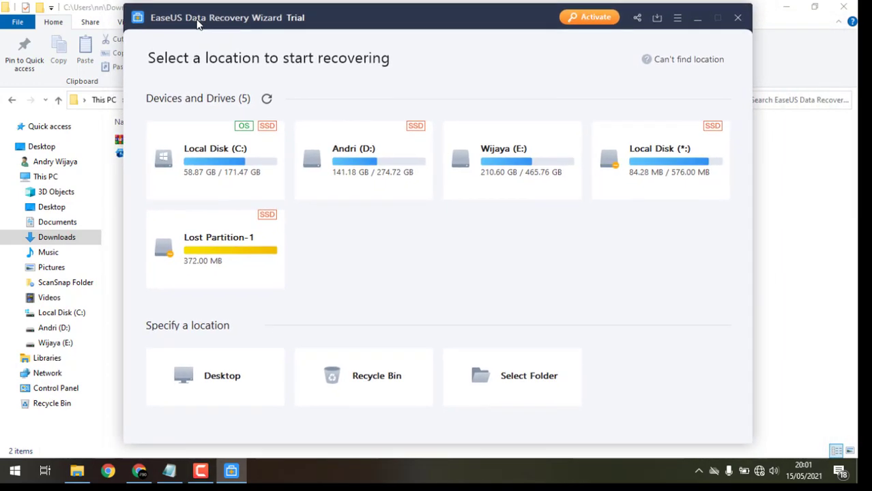
{"action": "left_click", "coordinate": [736, 19]}
{"action": "left_click", "coordinate": [480, 286]}
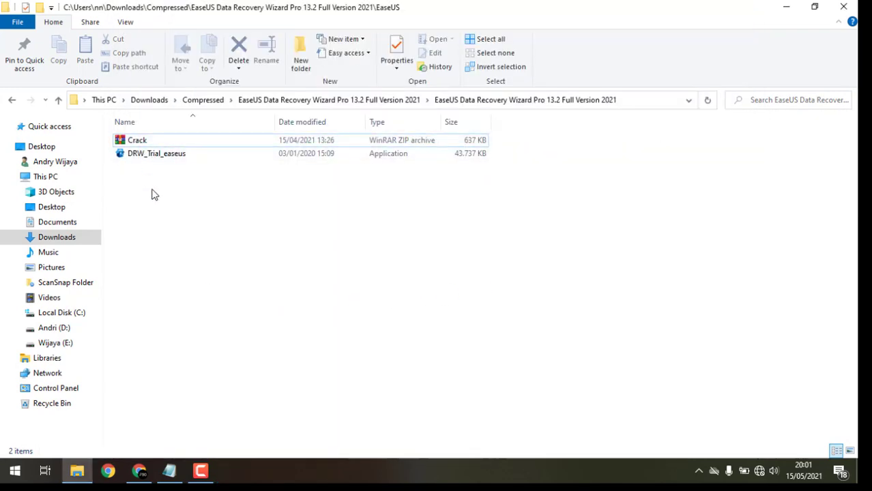
- Extract the Crack archive into its own Crack folder and open the extracted files
{"action": "right_click", "coordinate": [166, 191]}
{"action": "left_click", "coordinate": [129, 152]}
{"action": "left_click", "coordinate": [131, 142]}
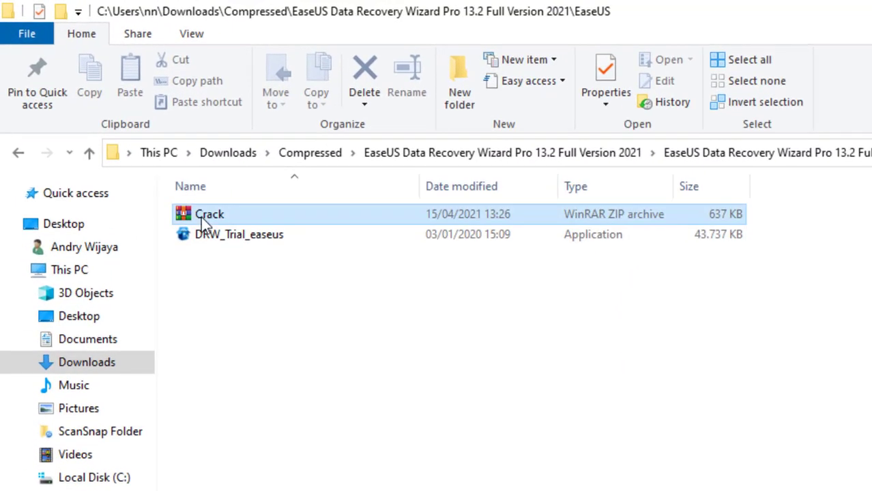
{"action": "right_click", "coordinate": [203, 215]}
{"action": "left_click", "coordinate": [287, 301]}
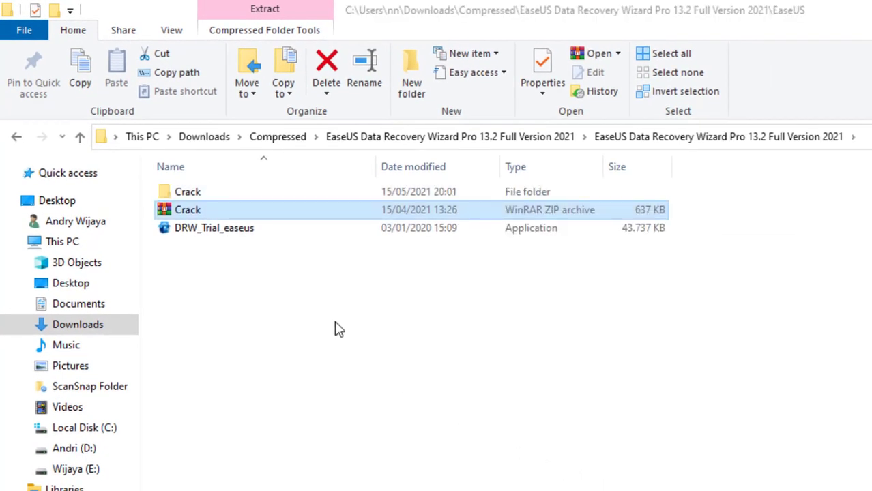
{"action": "double_click", "coordinate": [199, 198]}
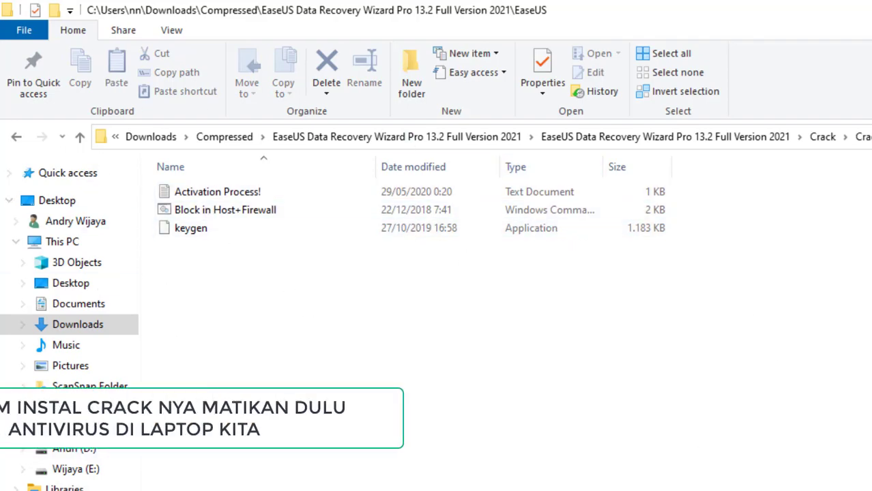
- Turn off Real-time protection in the Windows Security virus and threat protection settings, and close Windows Security
{"action": "key", "text": "super"}
{"action": "type", "text": "a"}
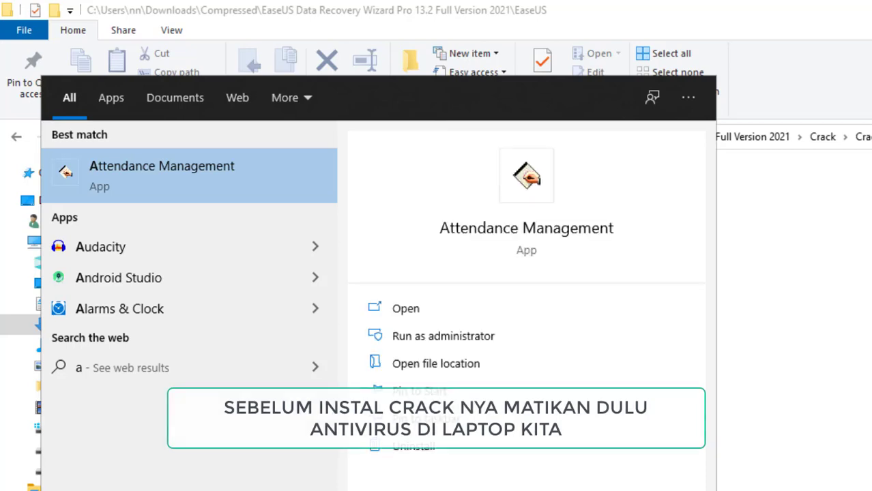
{"action": "type", "text": "ntiv"}
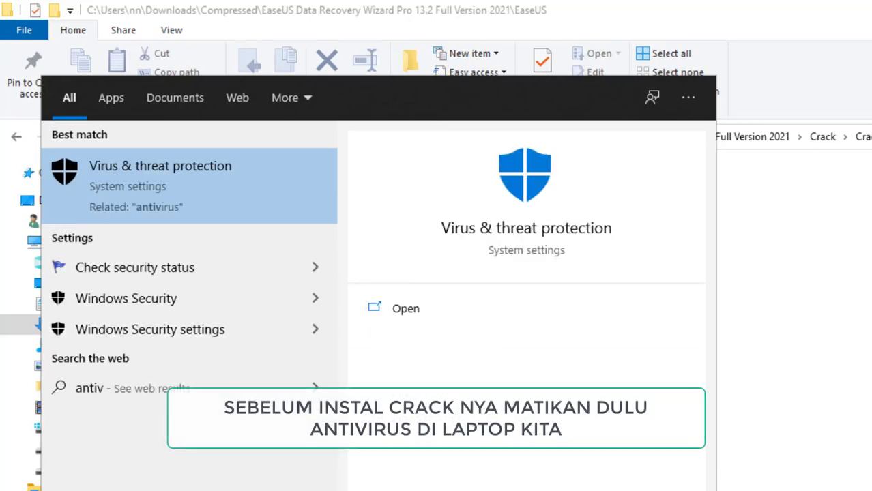
{"action": "left_click", "coordinate": [437, 320]}
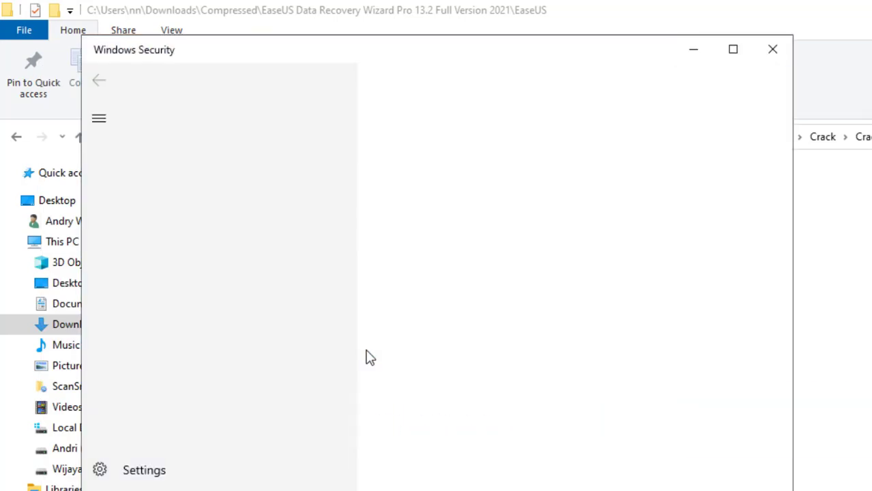
{"action": "scroll", "coordinate": [245, 369], "scroll_direction": "down", "scroll_amount": 5}
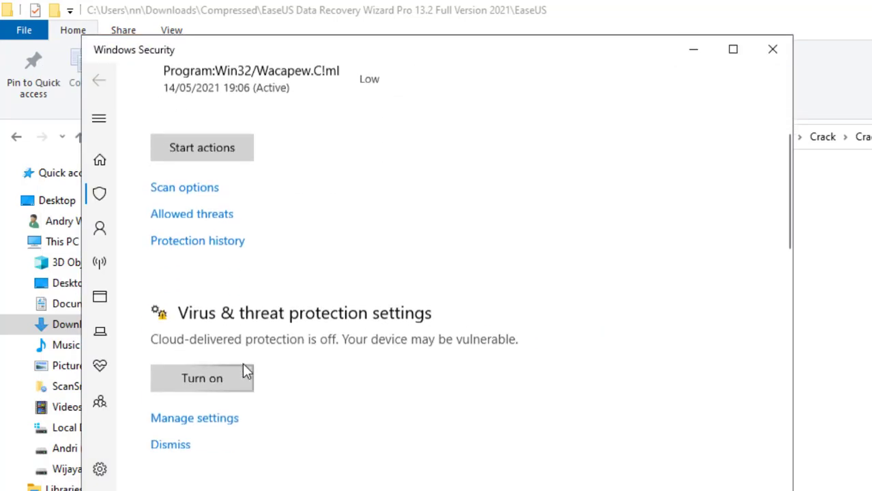
{"action": "left_click", "coordinate": [204, 249]}
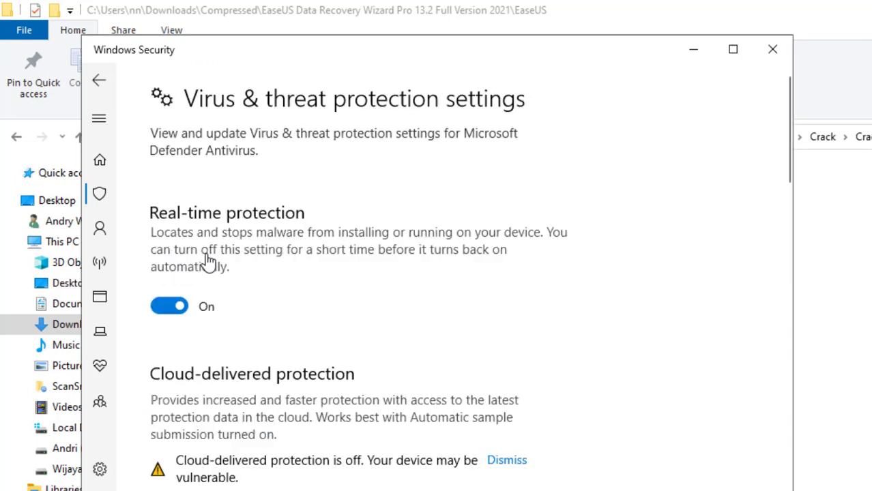
{"action": "left_click", "coordinate": [179, 309]}
{"action": "left_click", "coordinate": [772, 50]}
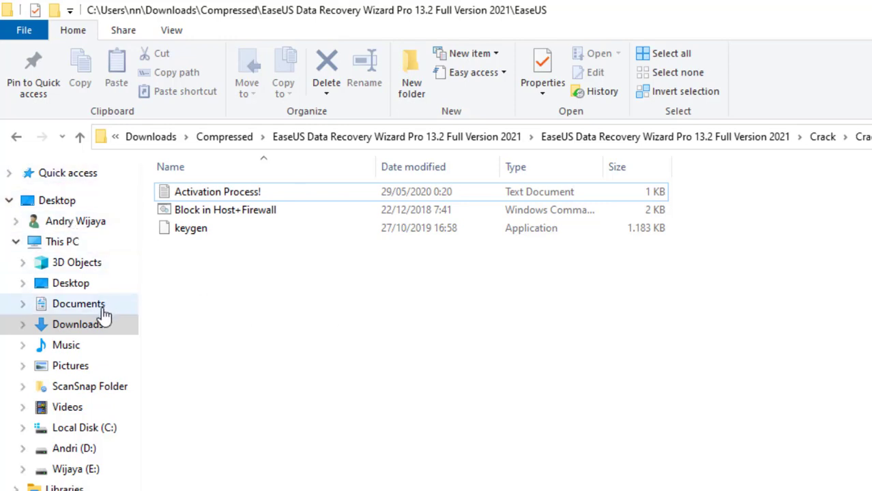
- Delete the EuDownloader application from the EaseUS Data Recovery Wizard folder in C:\Program Files\EaseUS
{"action": "left_click", "coordinate": [89, 428]}
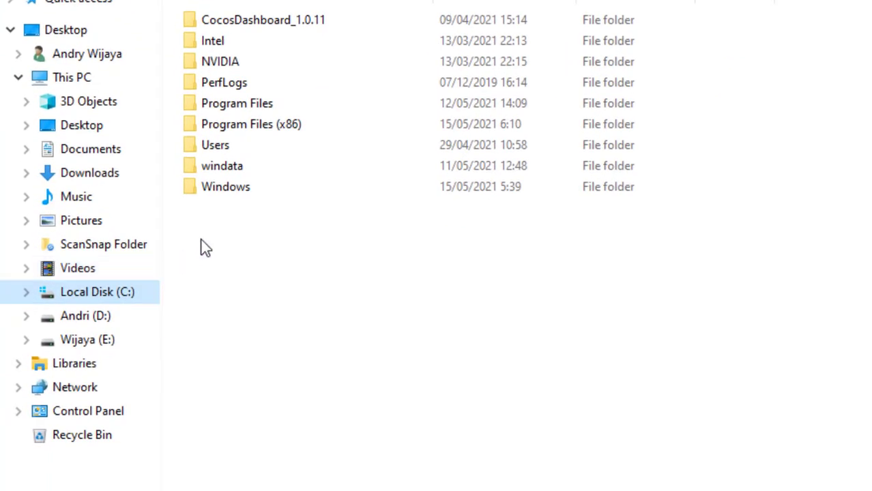
{"action": "double_click", "coordinate": [211, 125]}
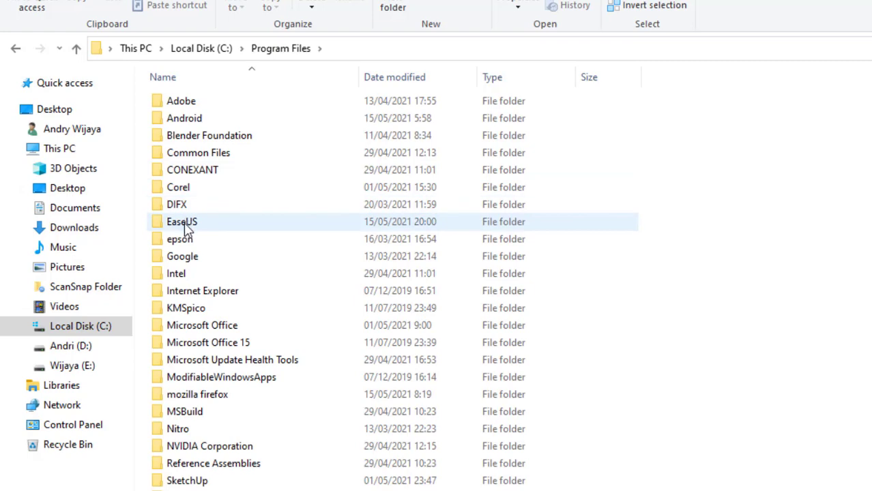
{"action": "left_click", "coordinate": [186, 228]}
{"action": "double_click", "coordinate": [186, 229]}
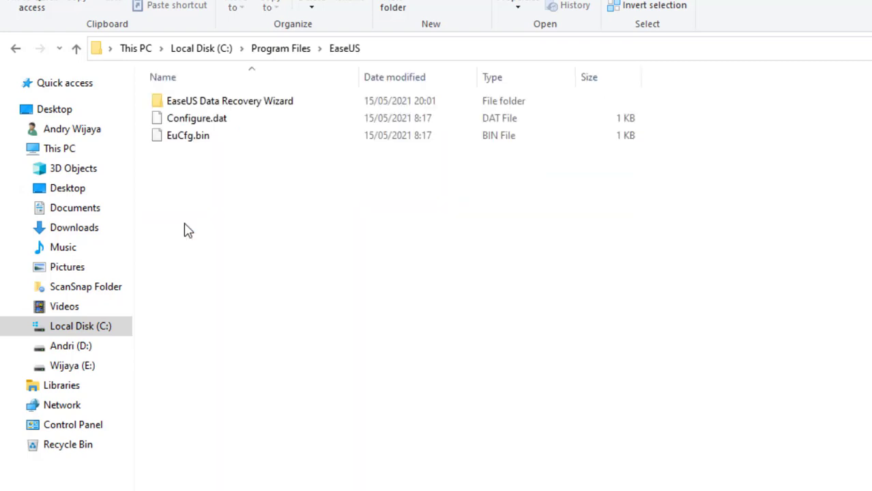
{"action": "double_click", "coordinate": [197, 104]}
{"action": "scroll", "coordinate": [189, 234], "scroll_direction": "down", "scroll_amount": 2}
{"action": "scroll", "coordinate": [190, 233], "scroll_direction": "down", "scroll_amount": 5}
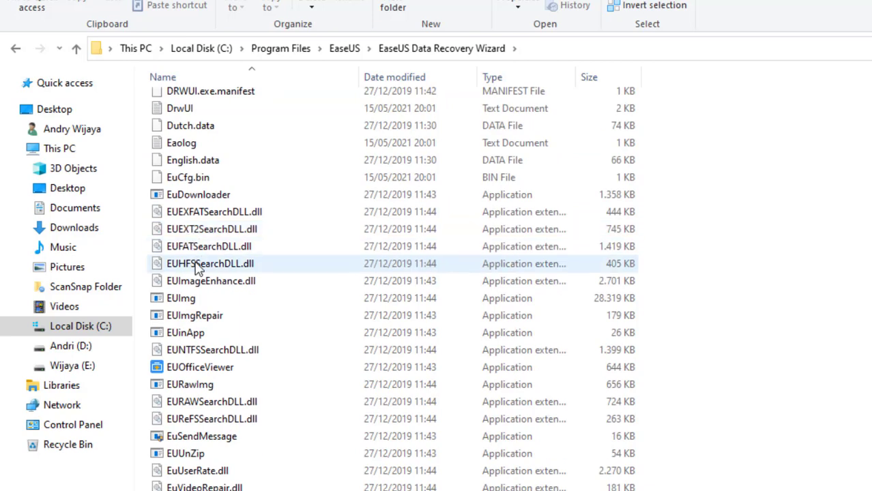
{"action": "left_click", "coordinate": [192, 201]}
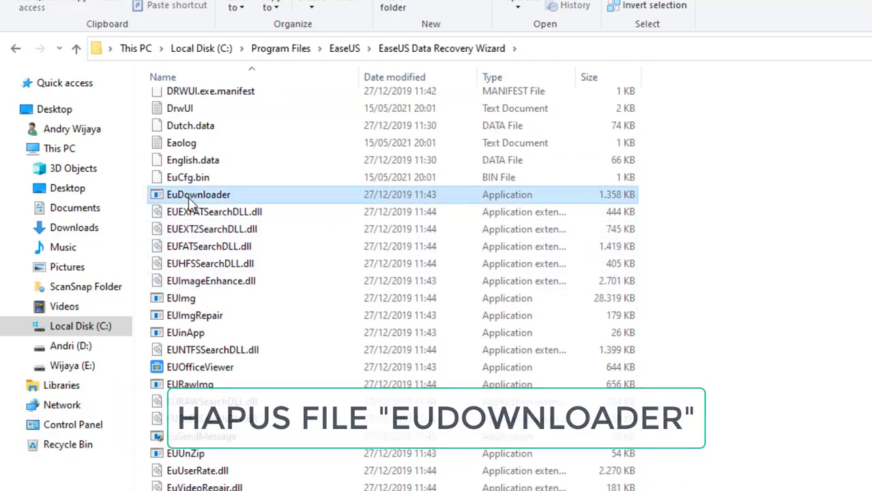
{"action": "key", "text": "Delete"}
{"action": "left_click", "coordinate": [285, 116]}
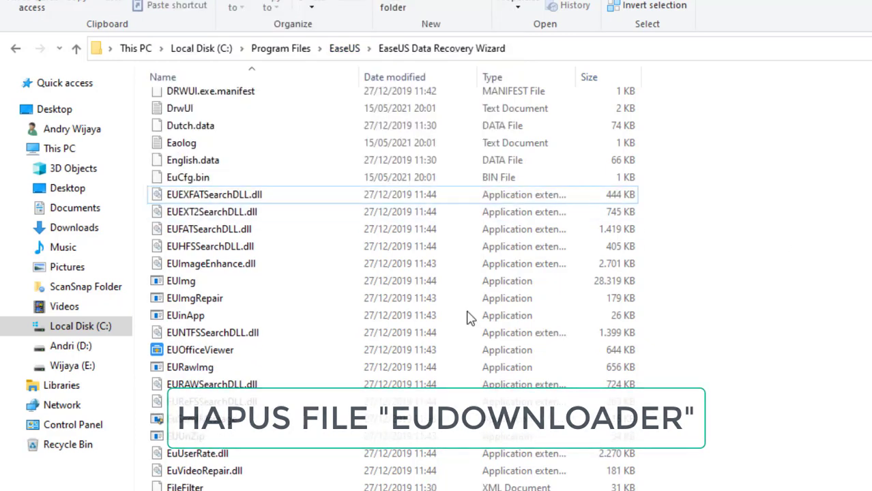
- Return to the extracted Crack folder and run Block in Host+Firewall as administrator
{"action": "left_click", "coordinate": [15, 50]}
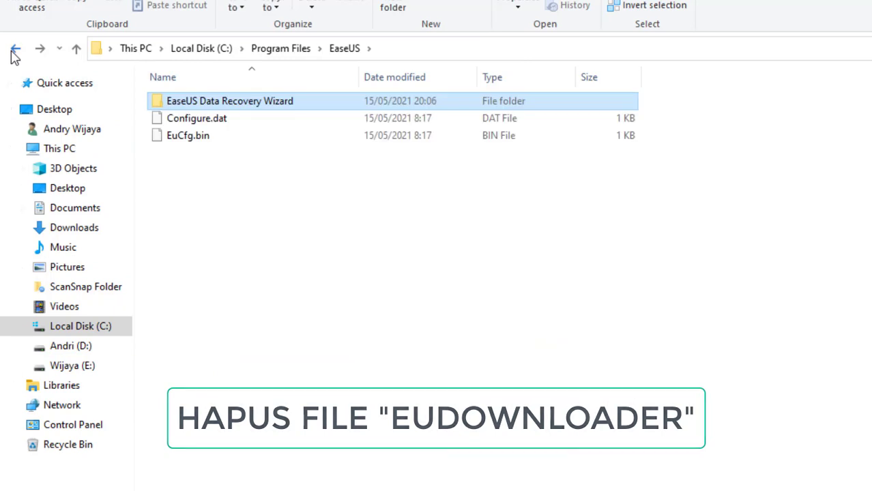
{"action": "left_click", "coordinate": [15, 49]}
{"action": "left_click", "coordinate": [15, 49]}
{"action": "left_click", "coordinate": [15, 50]}
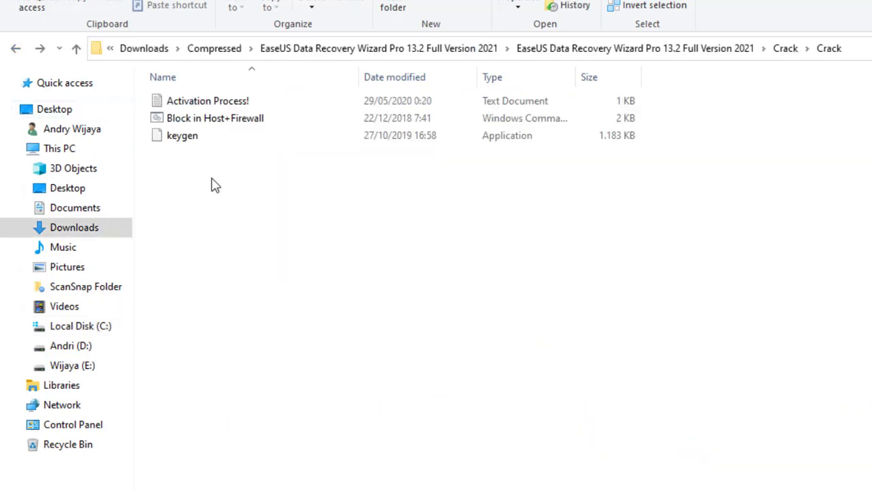
{"action": "right_click", "coordinate": [167, 123]}
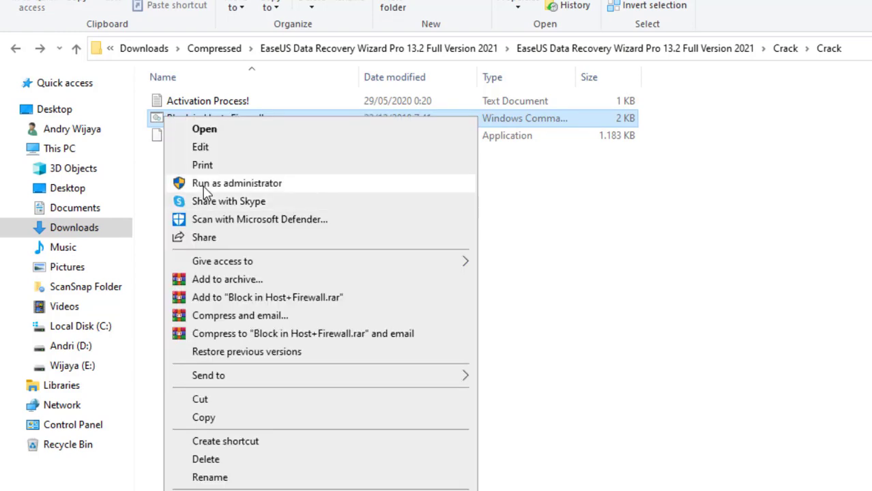
{"action": "left_click", "coordinate": [204, 188]}
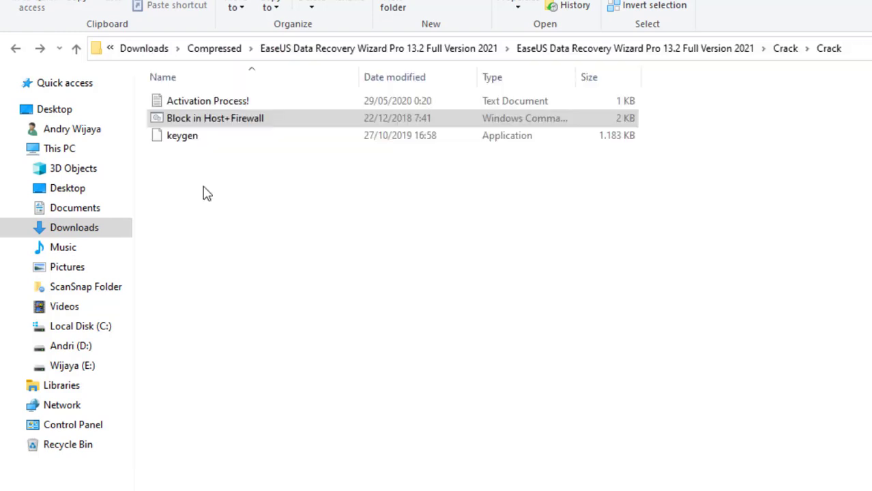
{"action": "left_click", "coordinate": [200, 205]}
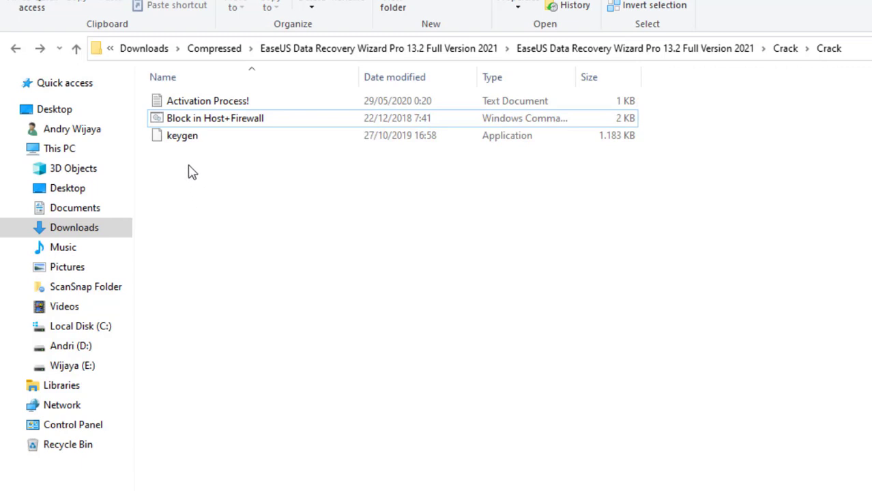
- Run the keygen application from the Crack folder as administrator
{"action": "left_click", "coordinate": [180, 140]}
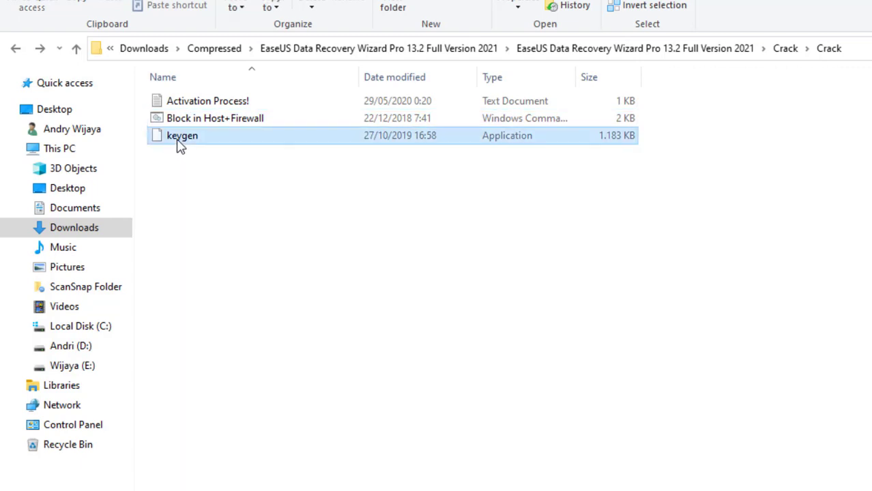
{"action": "right_click", "coordinate": [180, 145]}
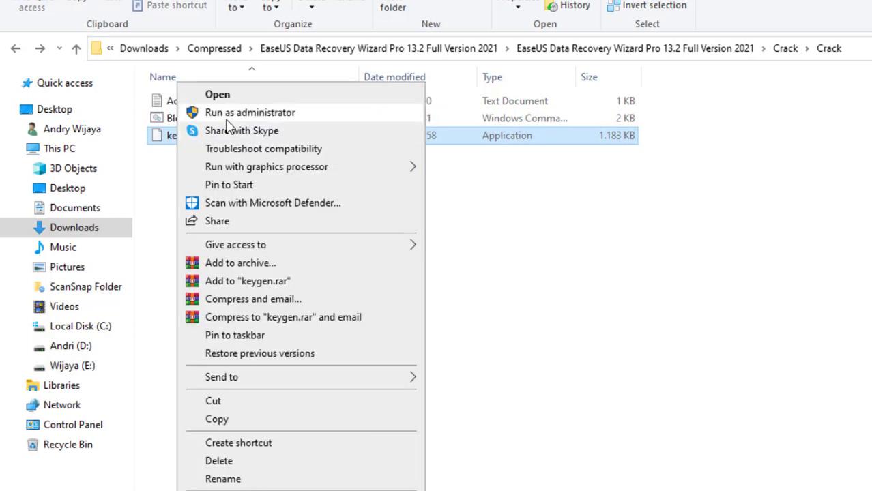
{"action": "left_click", "coordinate": [227, 119]}
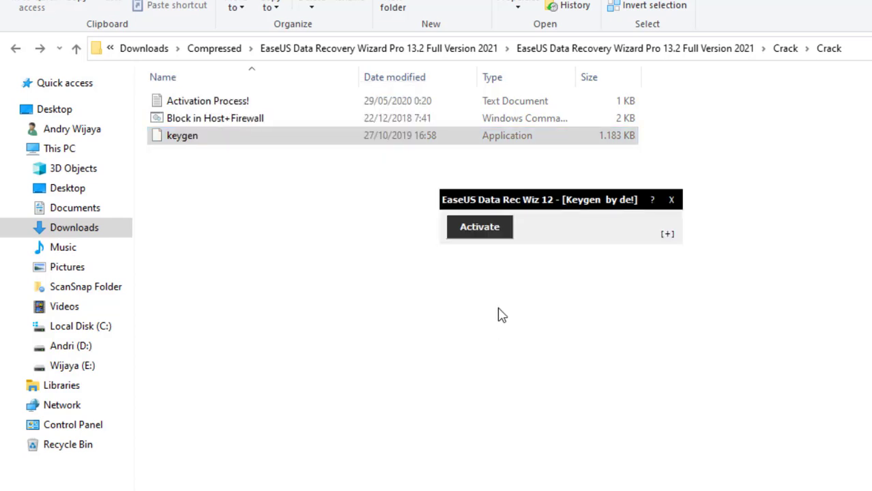
- Run the keygen's activation on the EaseUS folder in C:\Program Files, and close the keygen window
{"action": "left_click", "coordinate": [487, 235]}
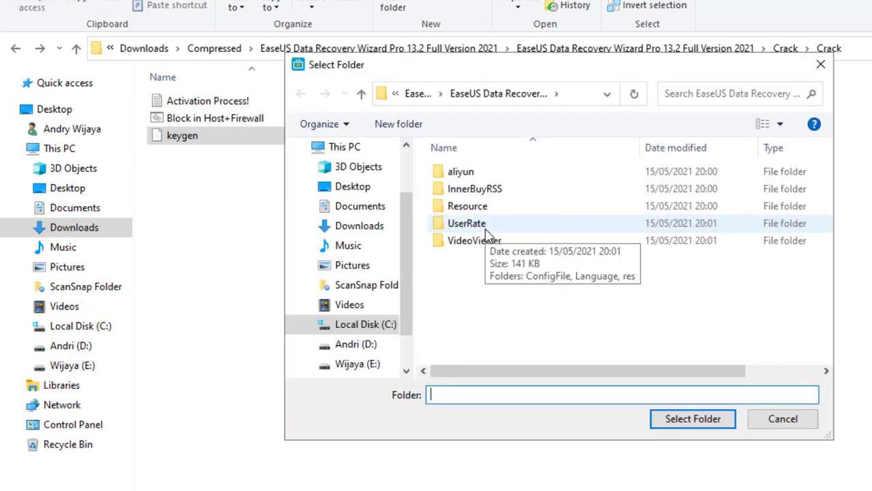
{"action": "left_click", "coordinate": [361, 93]}
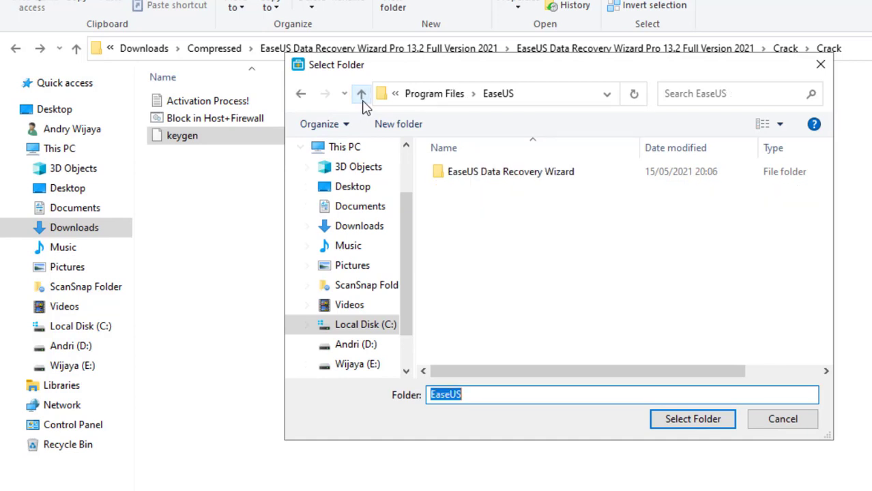
{"action": "left_click", "coordinate": [361, 93]}
{"action": "left_click", "coordinate": [361, 93]}
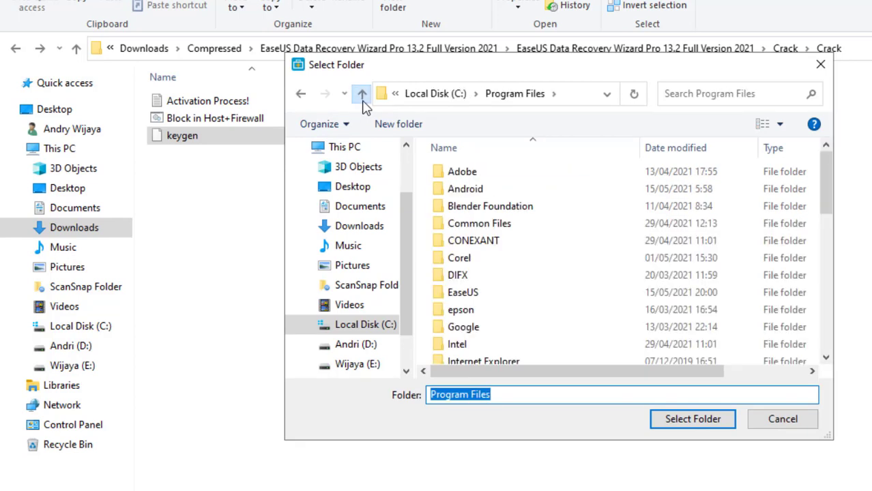
{"action": "left_click", "coordinate": [361, 94]}
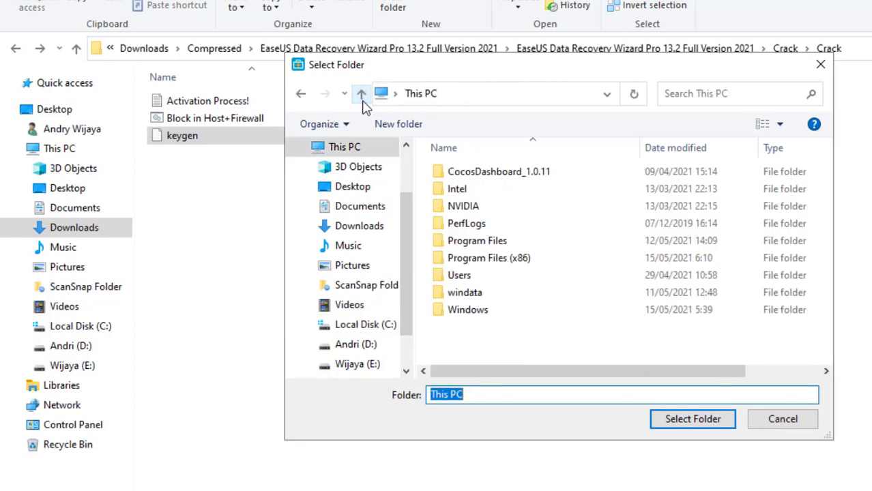
{"action": "left_click", "coordinate": [370, 326]}
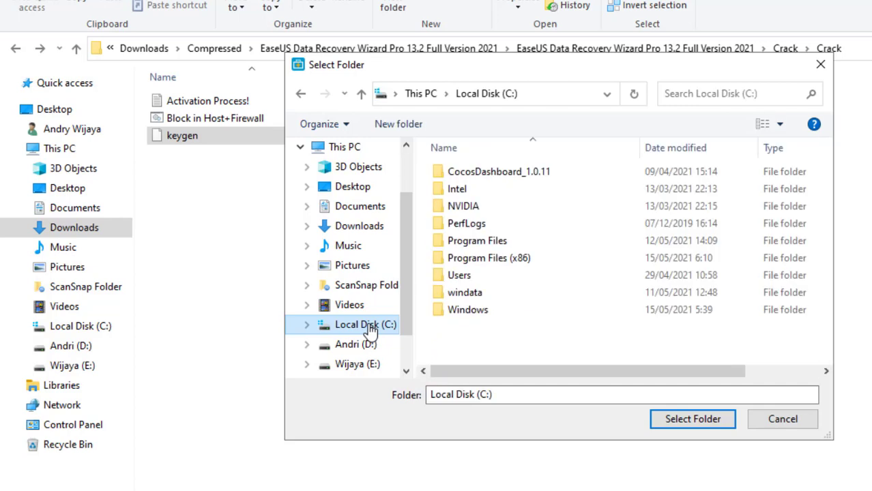
{"action": "double_click", "coordinate": [476, 245]}
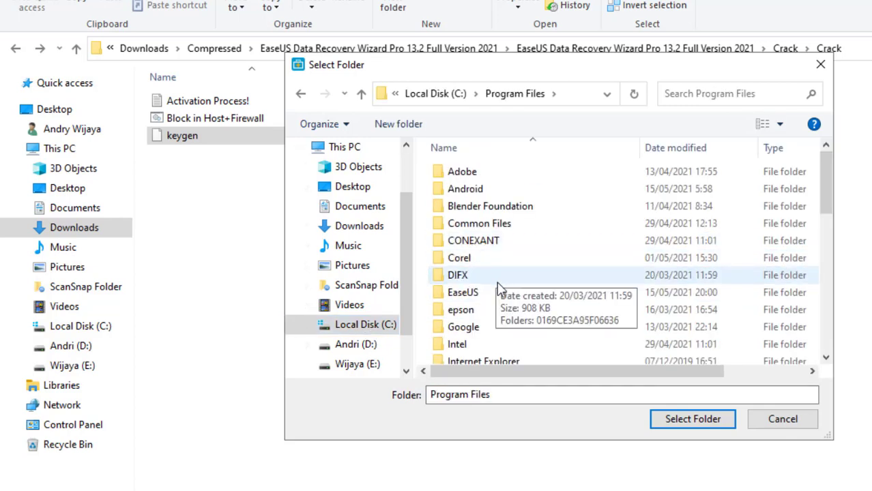
{"action": "left_click", "coordinate": [476, 299]}
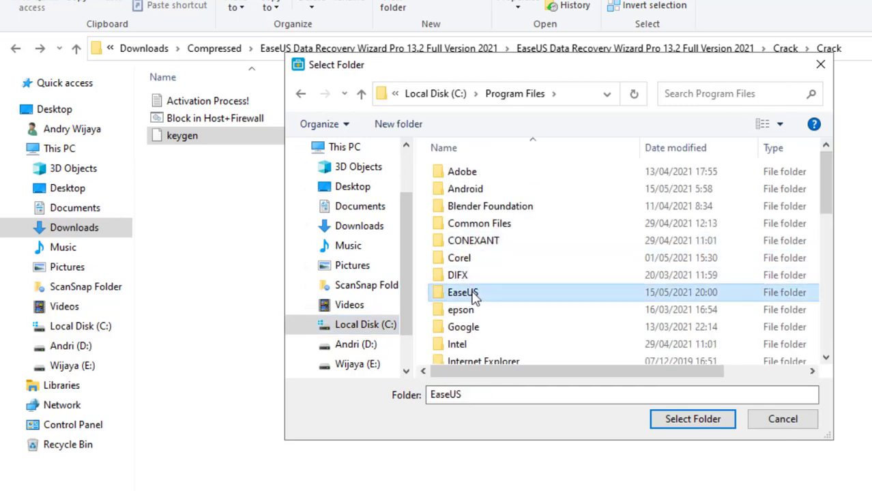
{"action": "left_click", "coordinate": [694, 420]}
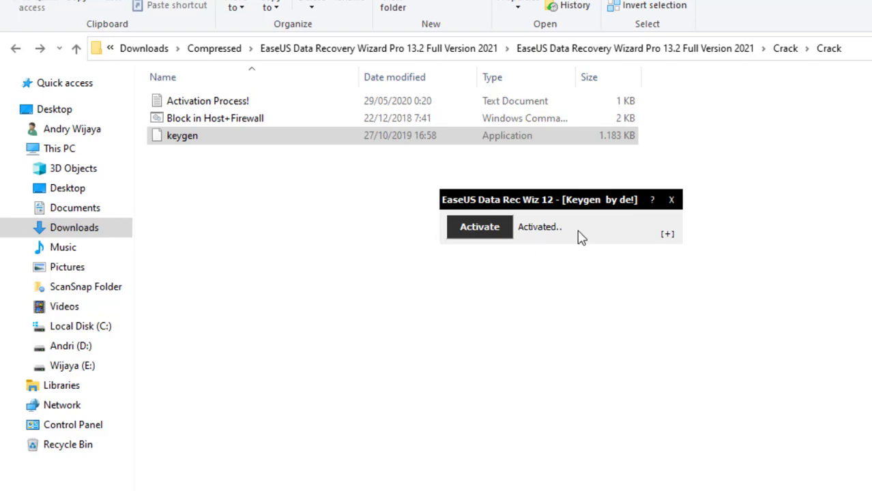
{"action": "left_click", "coordinate": [671, 200]}
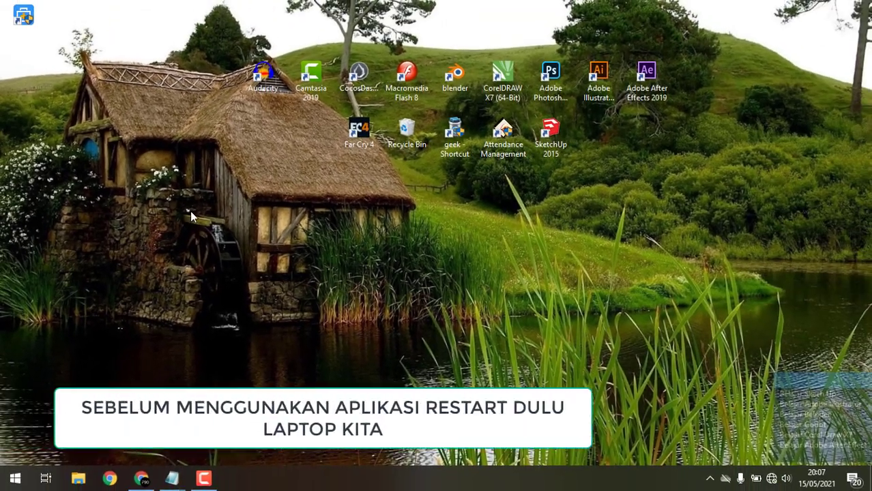
- Refresh the desktop and move the EaseUS Data Recovery Wizard shortcut next to the Far Cry 4 icon
{"action": "right_click", "coordinate": [191, 210]}
{"action": "left_click", "coordinate": [221, 248]}
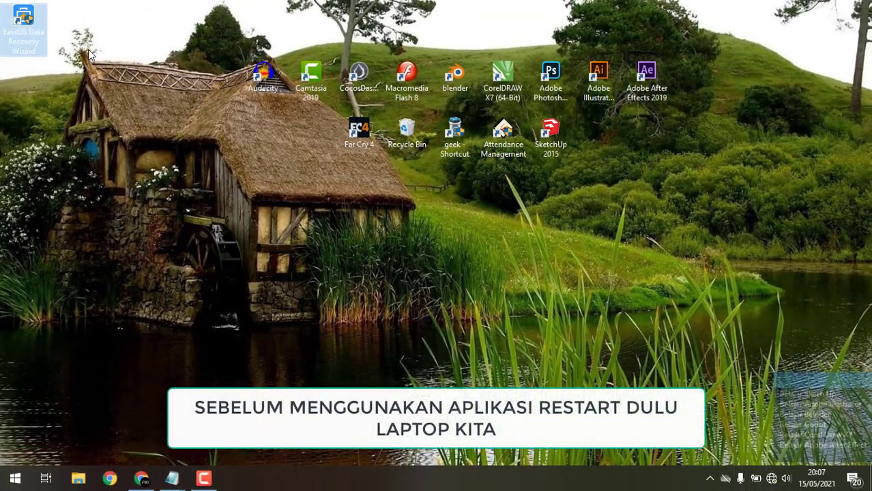
{"action": "left_click_drag", "start_coordinate": [25, 17], "coordinate": [319, 129]}
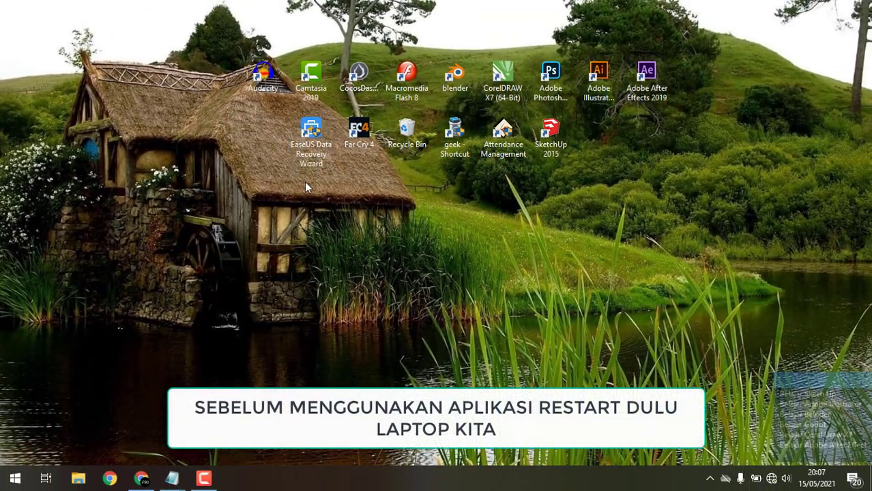
{"action": "left_click_drag", "start_coordinate": [238, 5], "coordinate": [466, 276]}
{"action": "left_click", "coordinate": [463, 275]}
{"action": "left_click", "coordinate": [208, 478]}
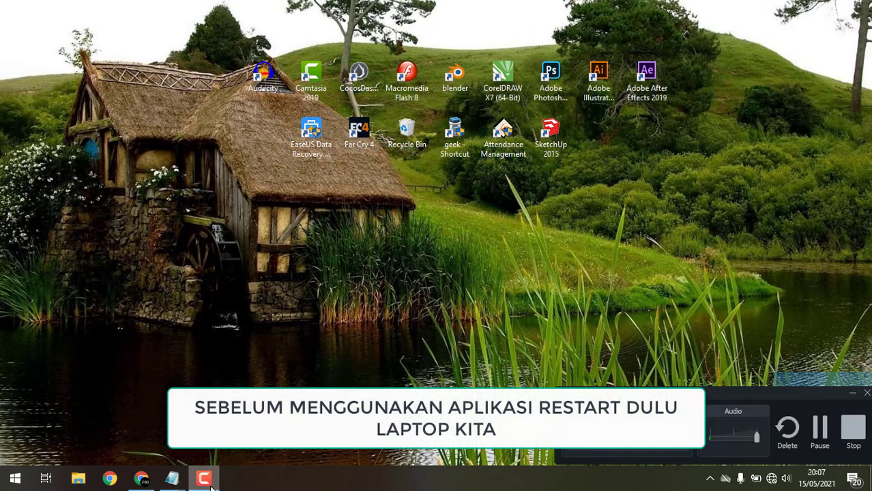
{"action": "left_click", "coordinate": [208, 479]}
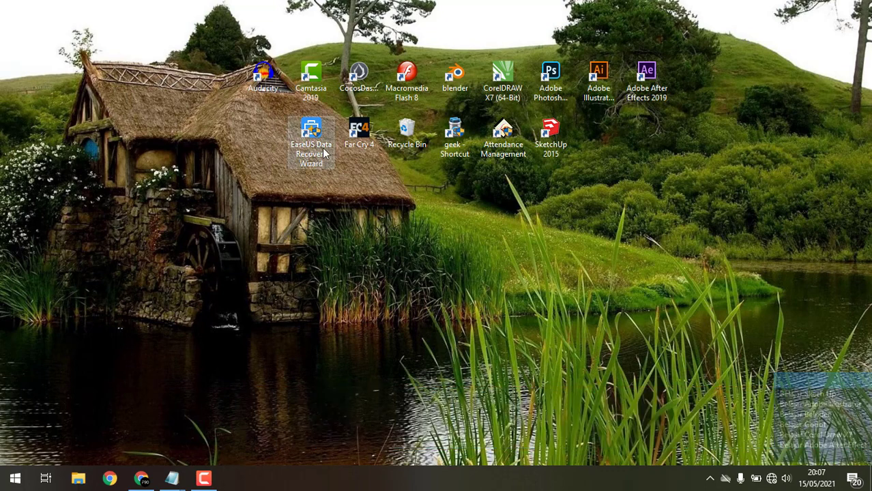
{"action": "left_click", "coordinate": [205, 479]}
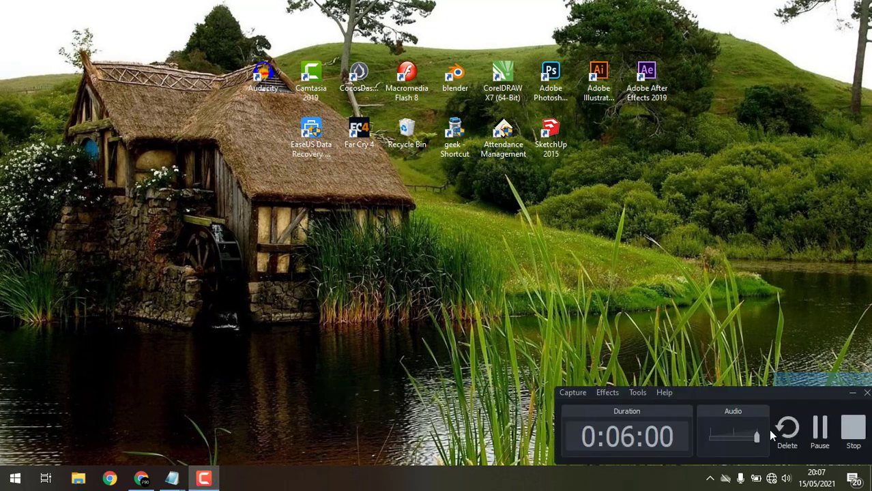
{"action": "left_click", "coordinate": [819, 437]}
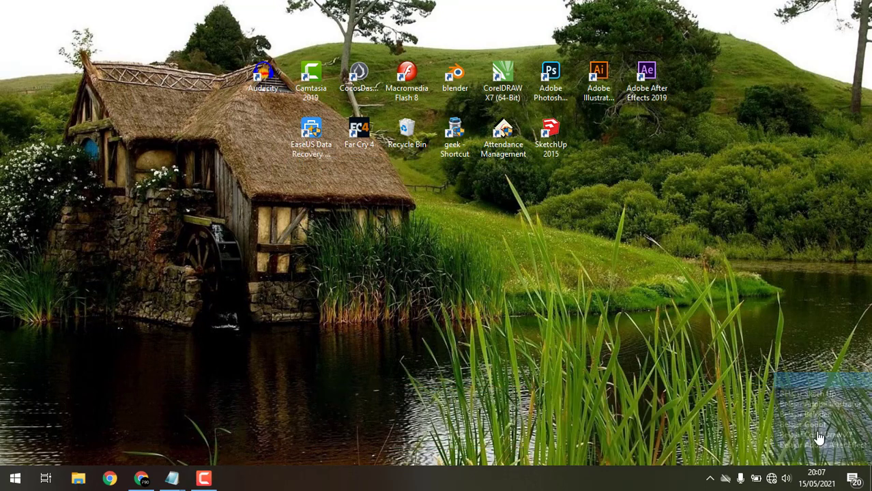
- Open the computer's power options to restart it
{"action": "left_click", "coordinate": [14, 478]}
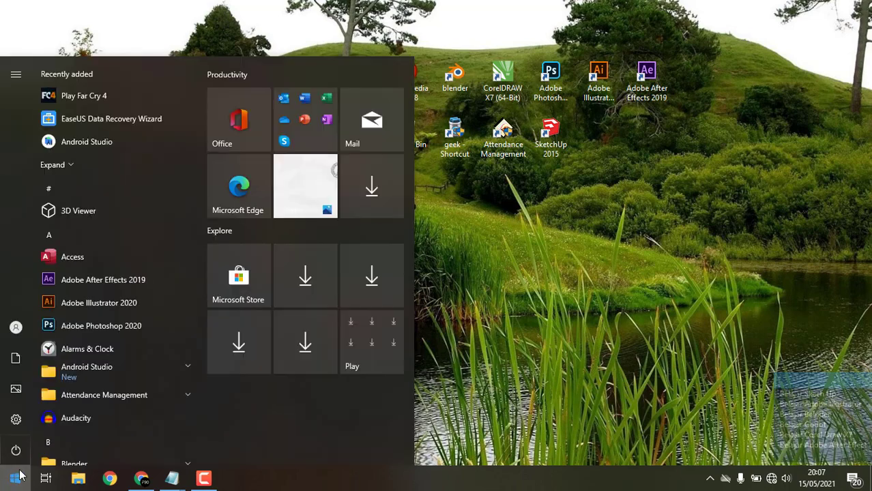
{"action": "left_click", "coordinate": [26, 452]}
{"action": "left_click", "coordinate": [749, 480]}
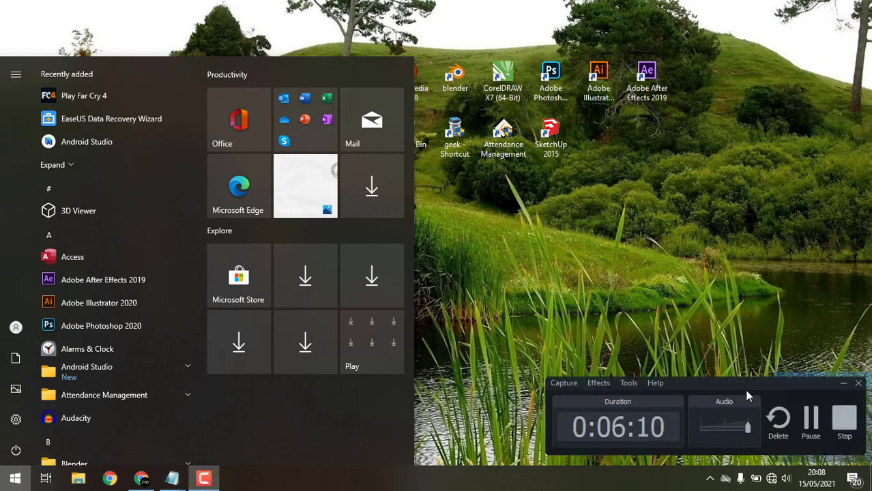
{"action": "left_click", "coordinate": [820, 436]}
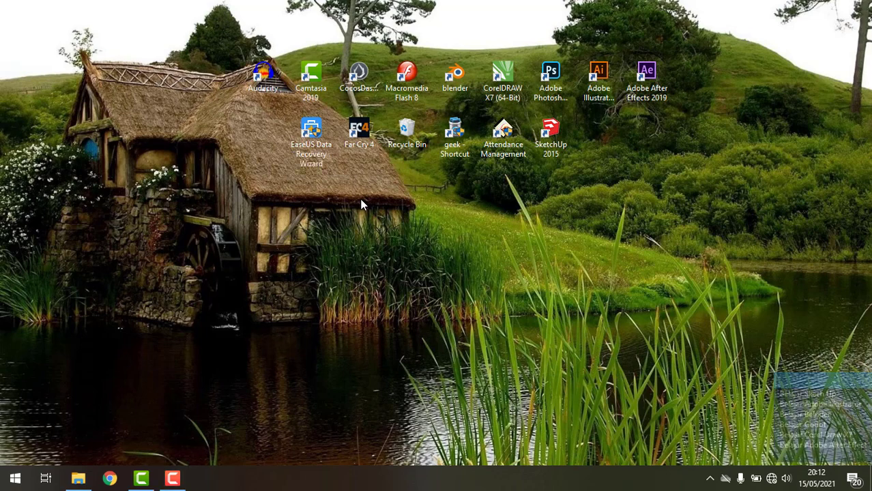
- Delete the materi_7 presentation from drive E: and minimise the file window
{"action": "left_click", "coordinate": [311, 136]}
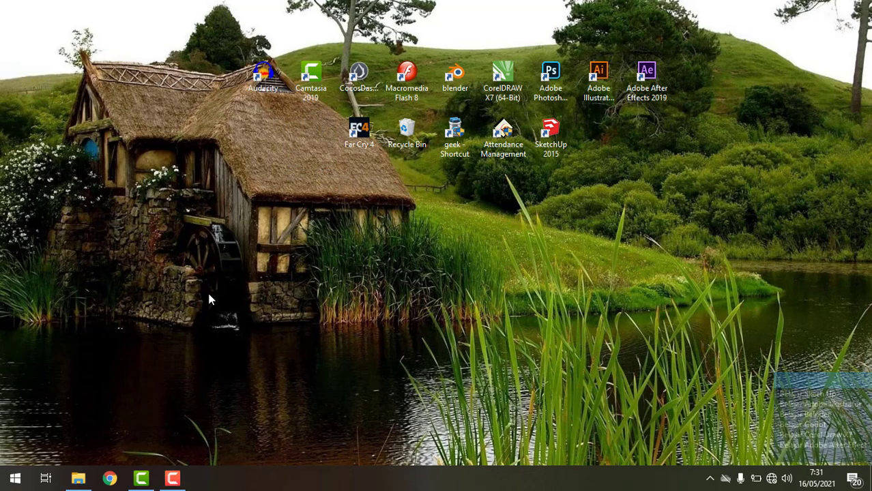
{"action": "left_click", "coordinate": [78, 478]}
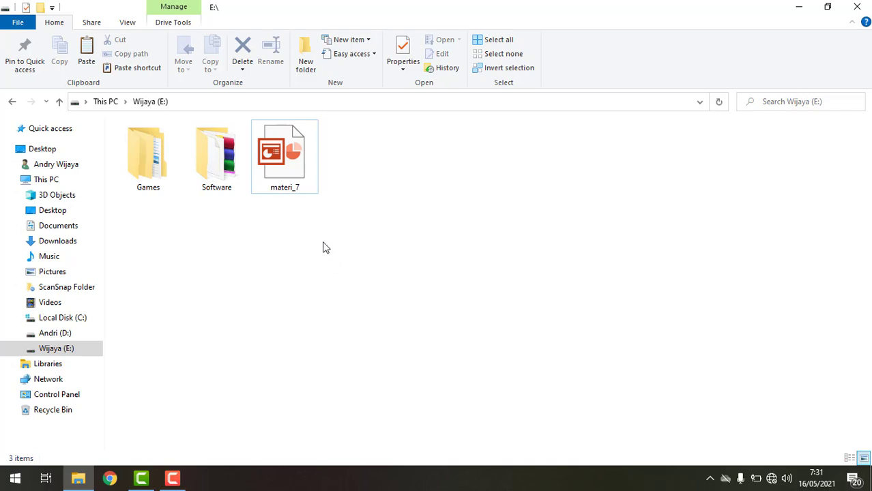
{"action": "left_click", "coordinate": [283, 178]}
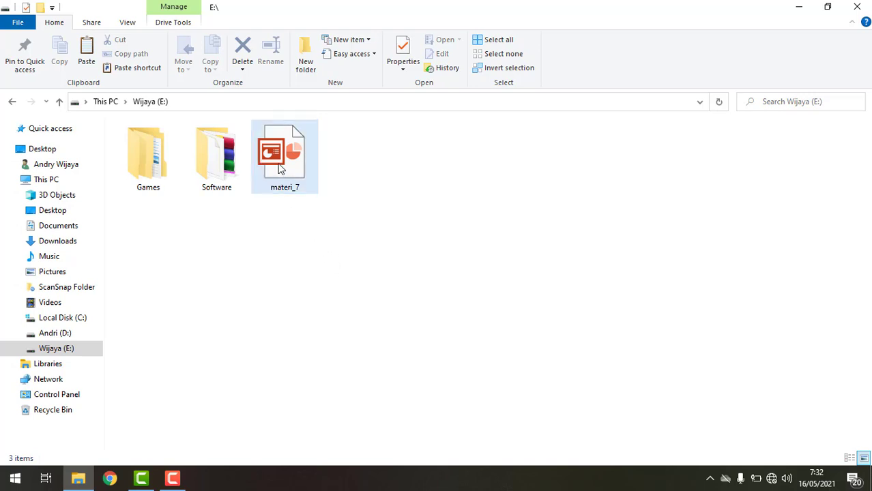
{"action": "left_click", "coordinate": [64, 348]}
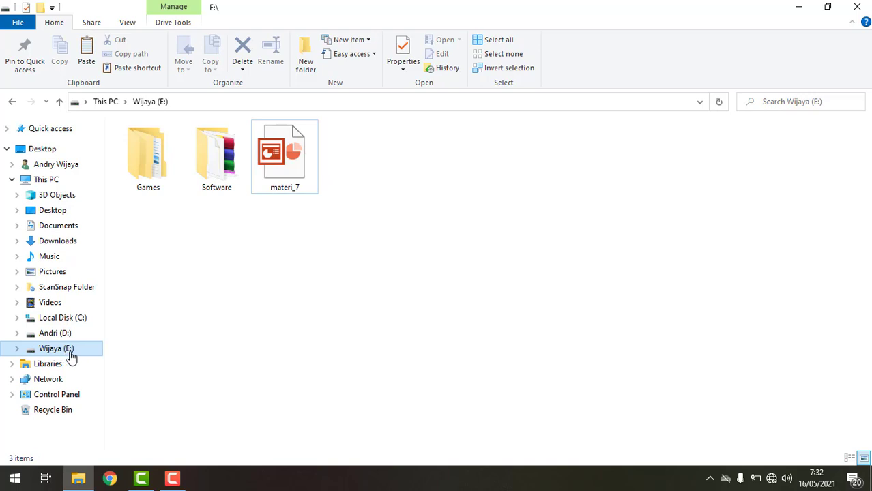
{"action": "left_click", "coordinate": [311, 174]}
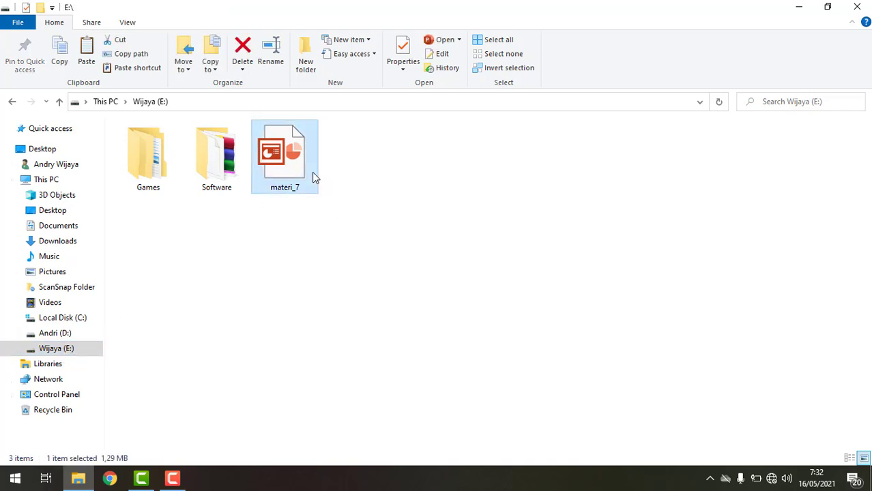
{"action": "right_click", "coordinate": [315, 178]}
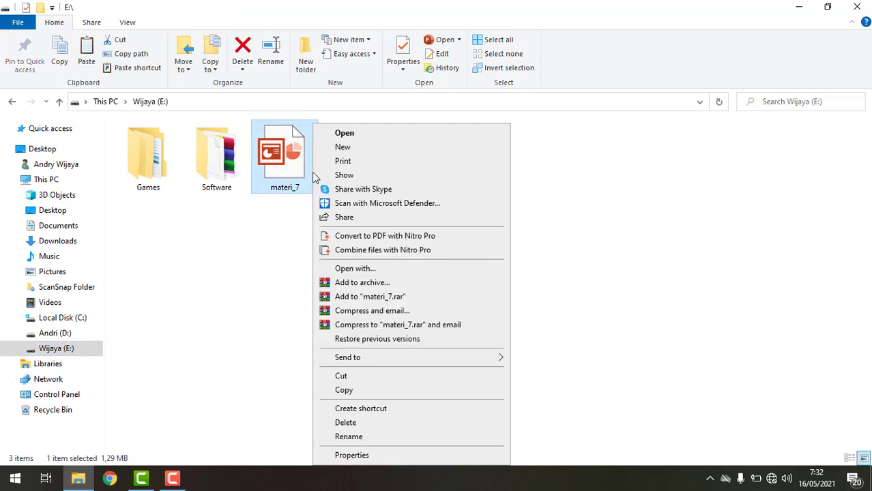
{"action": "left_click", "coordinate": [344, 423]}
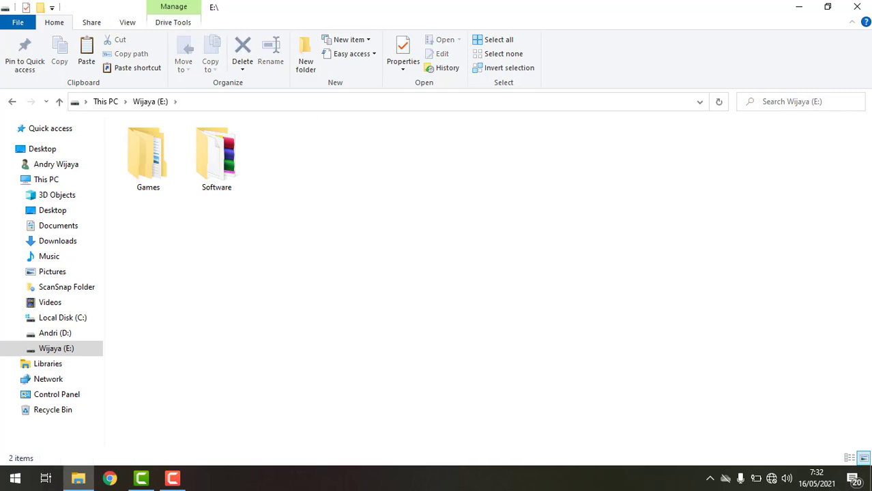
{"action": "left_click", "coordinate": [805, 8]}
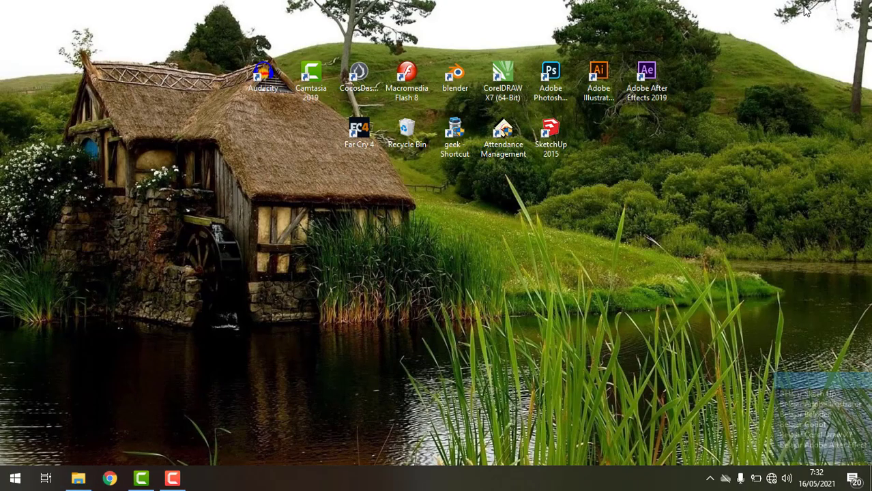
- Permanently delete all items in the Recycle Bin, including materi_7, and close its window
{"action": "double_click", "coordinate": [414, 140]}
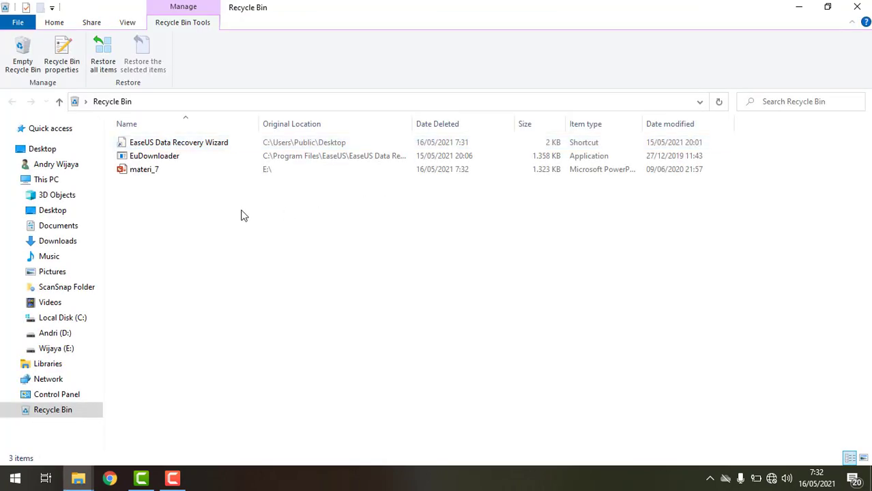
{"action": "left_click", "coordinate": [145, 171]}
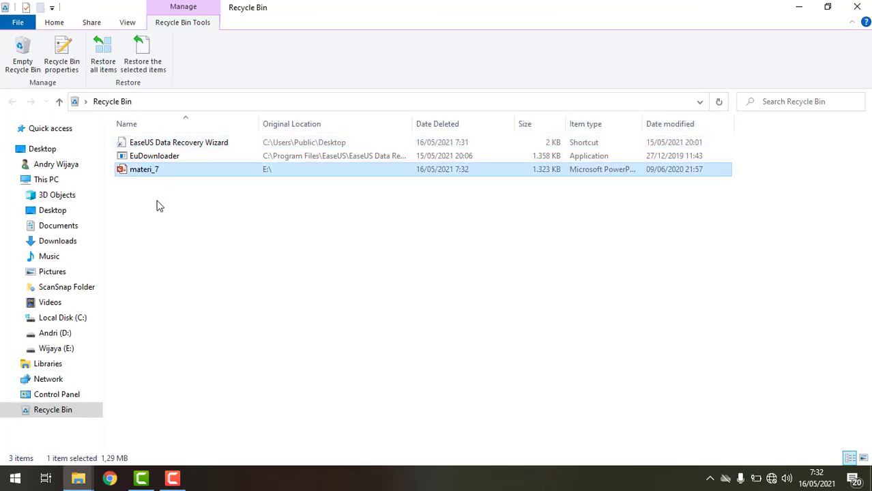
{"action": "left_click_drag", "start_coordinate": [153, 195], "coordinate": [158, 144]}
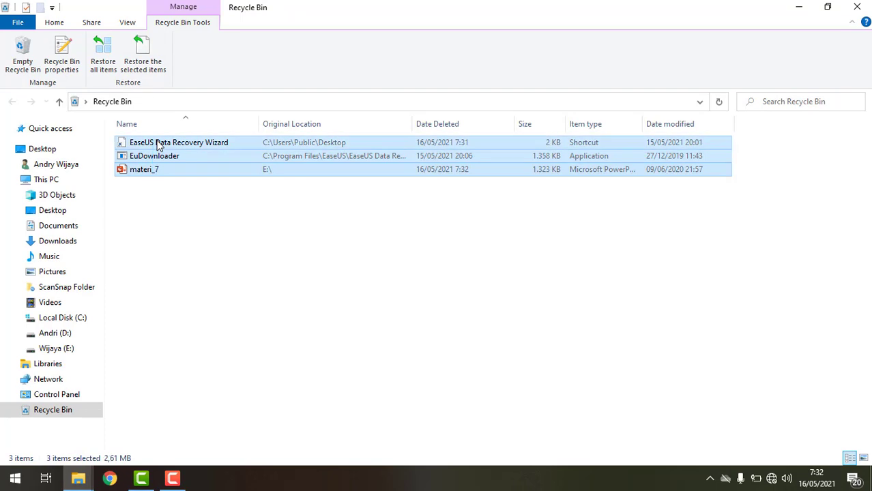
{"action": "right_click", "coordinate": [158, 145]}
{"action": "left_click", "coordinate": [192, 184]}
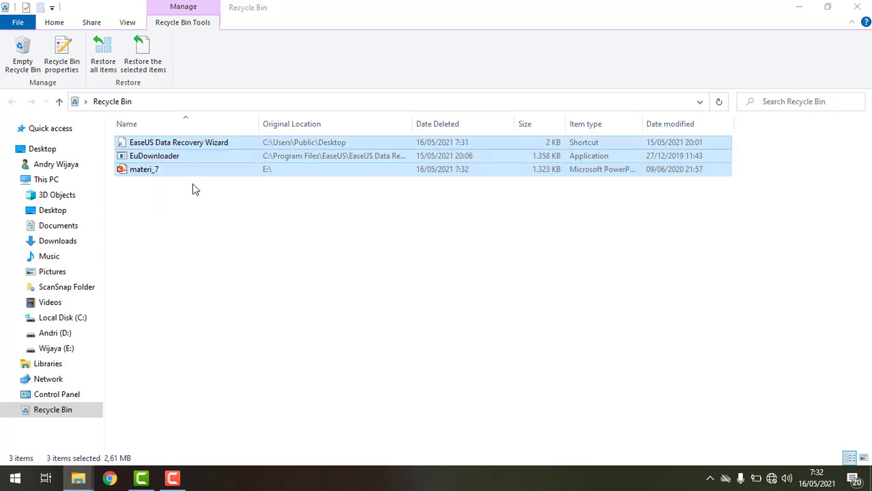
{"action": "left_click", "coordinate": [480, 248]}
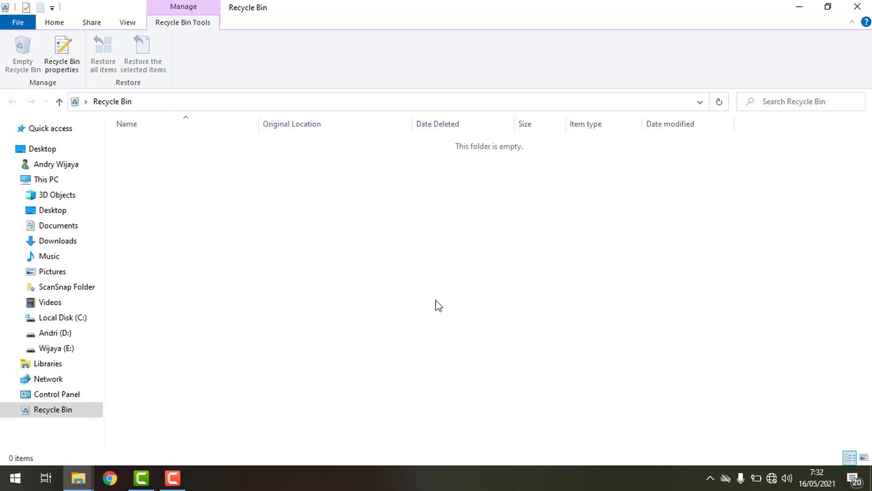
{"action": "left_click", "coordinate": [857, 6]}
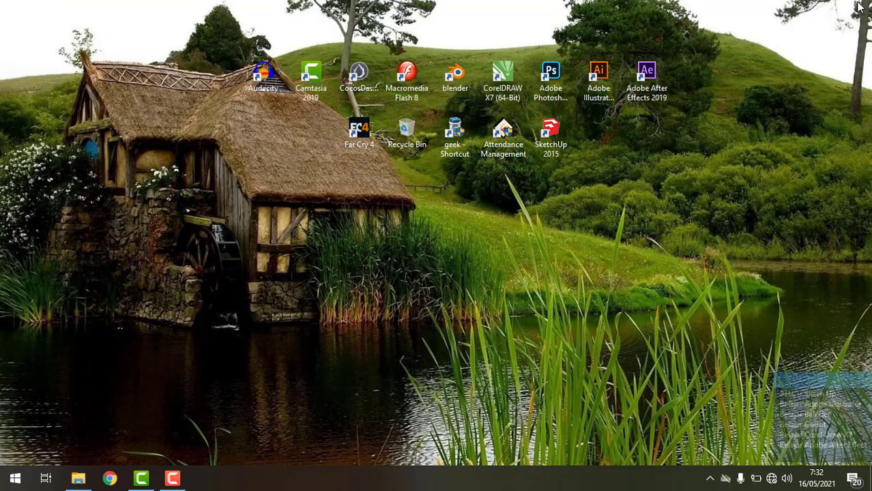
- Refresh the desktop and place a new EaseUS Data Recovery Wizard shortcut beside the Far Cry 4 icon
{"action": "right_click", "coordinate": [291, 177]}
{"action": "left_click", "coordinate": [326, 211]}
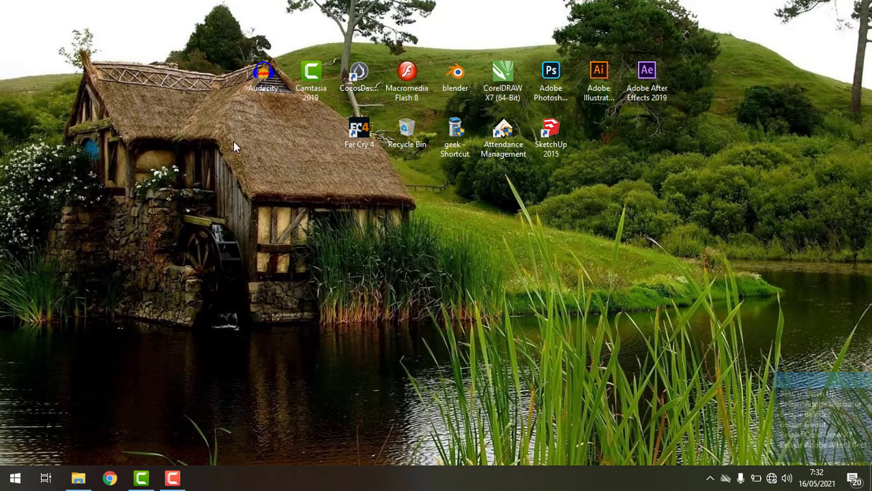
{"action": "right_click", "coordinate": [232, 141]}
{"action": "left_click", "coordinate": [260, 181]}
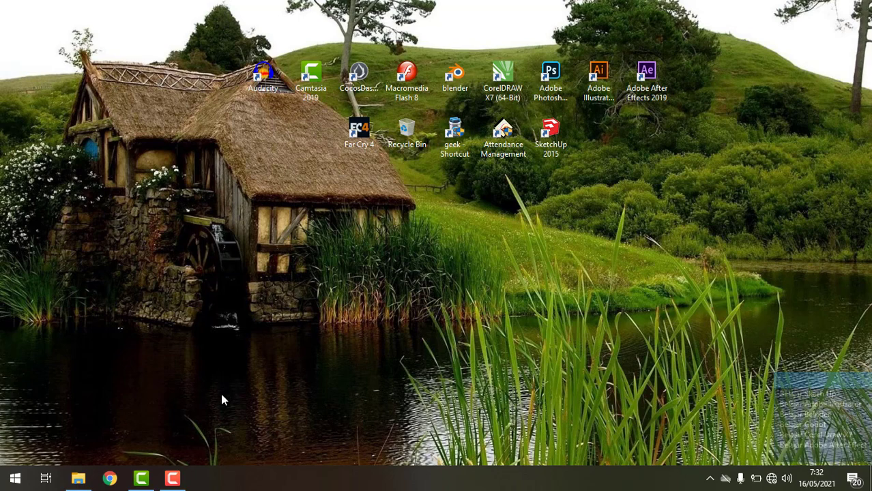
{"action": "right_click", "coordinate": [335, 183]}
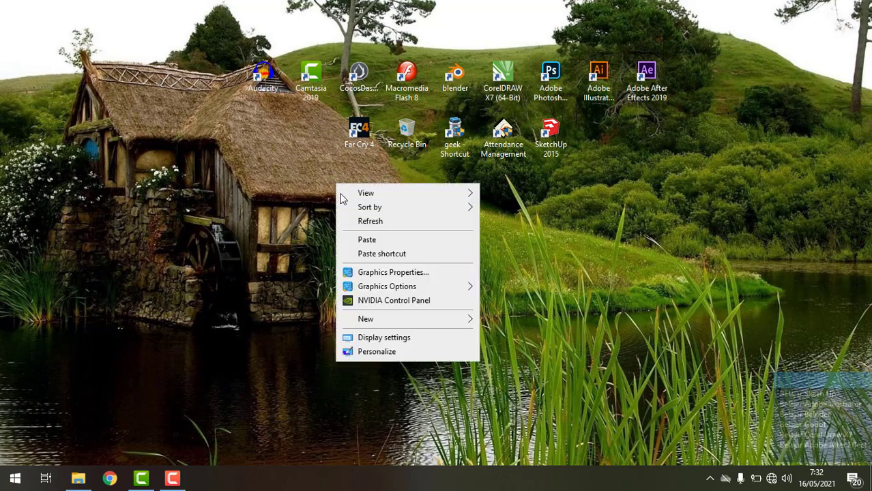
{"action": "left_click", "coordinate": [355, 220]}
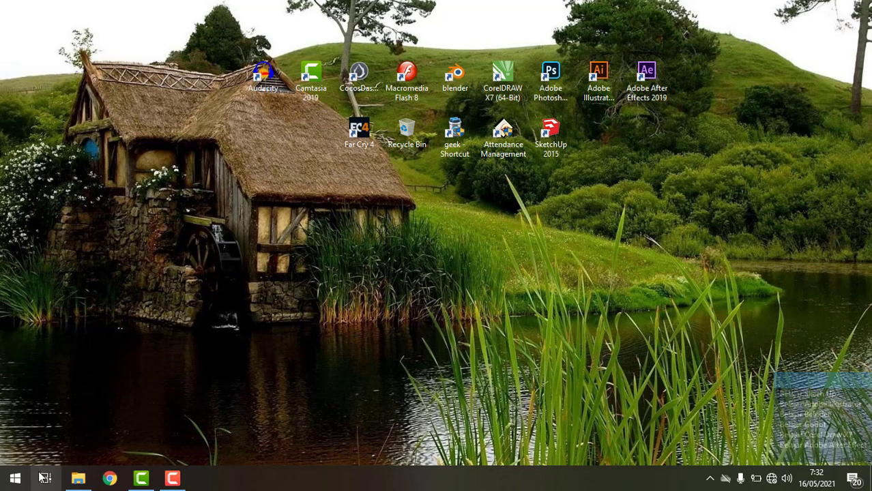
{"action": "left_click", "coordinate": [4, 483]}
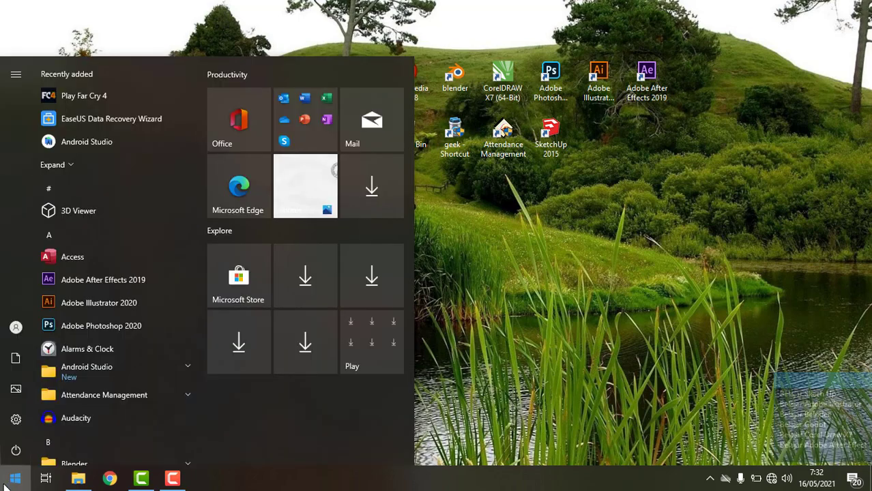
{"action": "left_click_drag", "start_coordinate": [136, 123], "coordinate": [310, 148]}
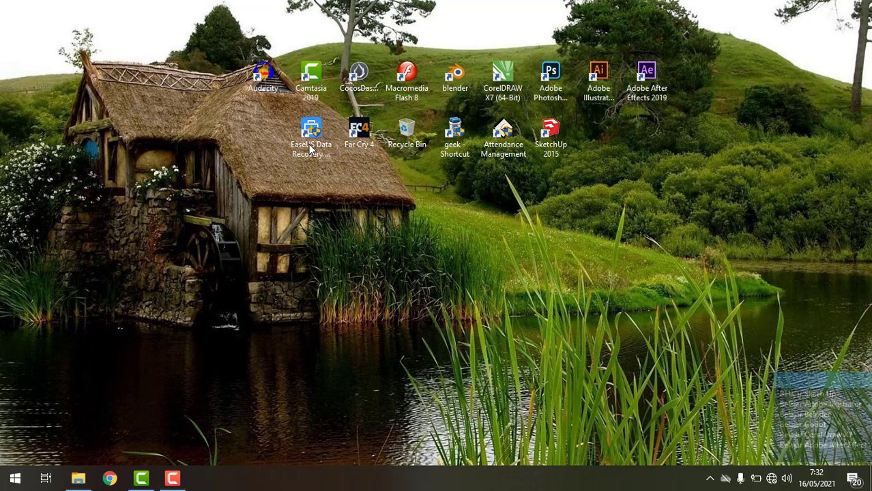
- Launch EaseUS Data Recovery Wizard from the desktop and start a scan of drive E:
{"action": "double_click", "coordinate": [310, 148]}
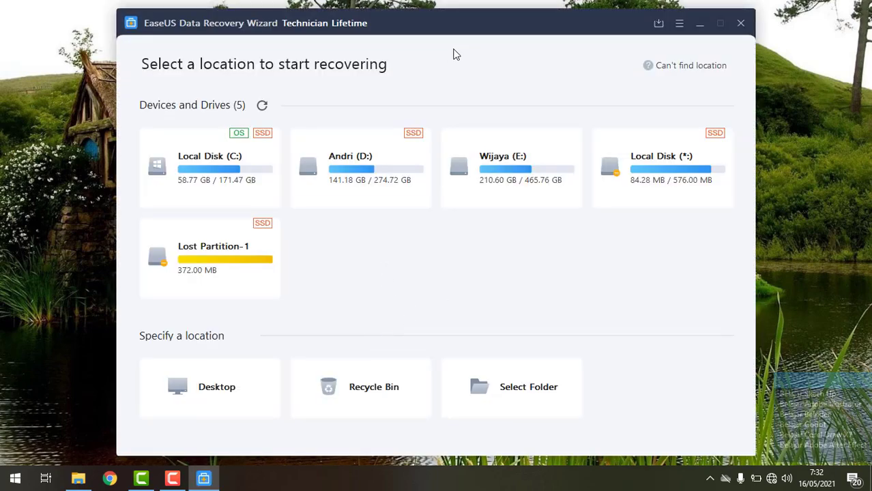
{"action": "left_click_drag", "start_coordinate": [456, 32], "coordinate": [473, 24]}
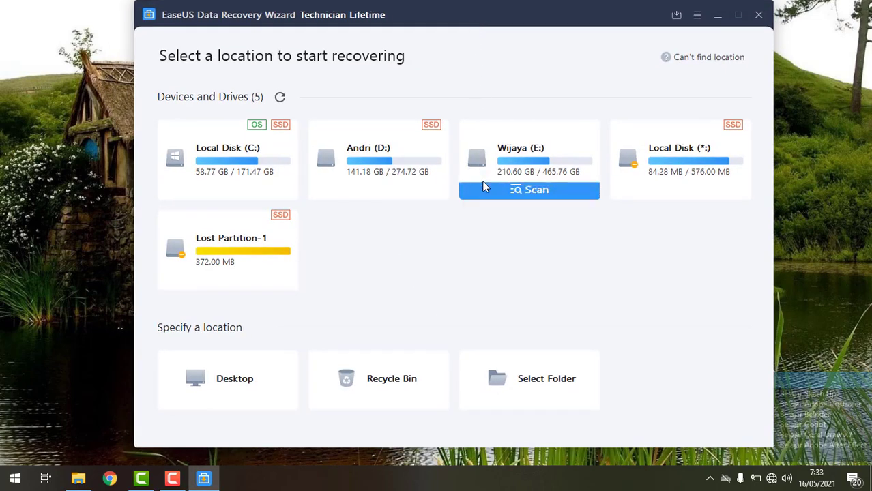
{"action": "left_click", "coordinate": [554, 190]}
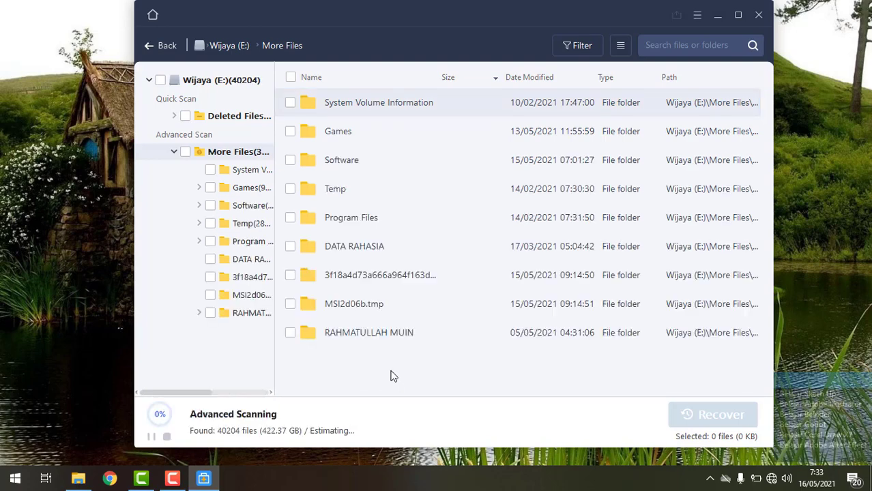
- Select materi_7.ppt among the More Files scan results and start recovering it while the advanced scan is still running
{"action": "scroll", "coordinate": [408, 287], "scroll_direction": "down", "scroll_amount": 10}
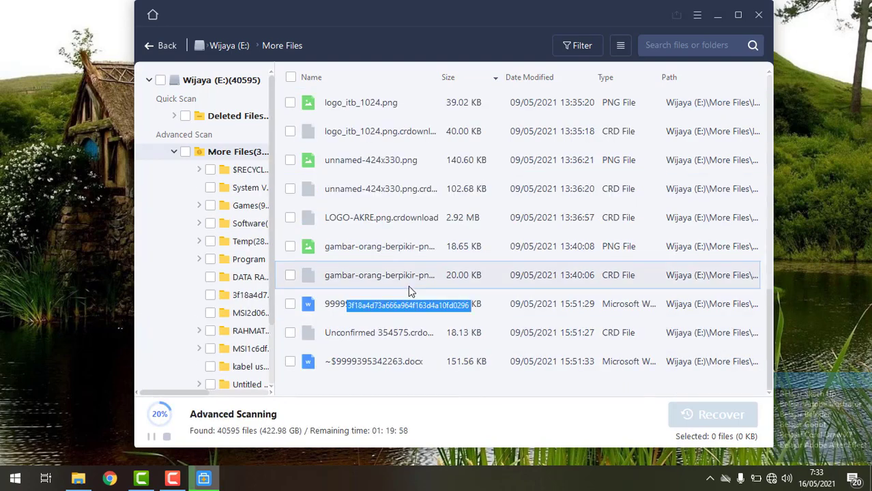
{"action": "scroll", "coordinate": [393, 346], "scroll_direction": "up", "scroll_amount": 10}
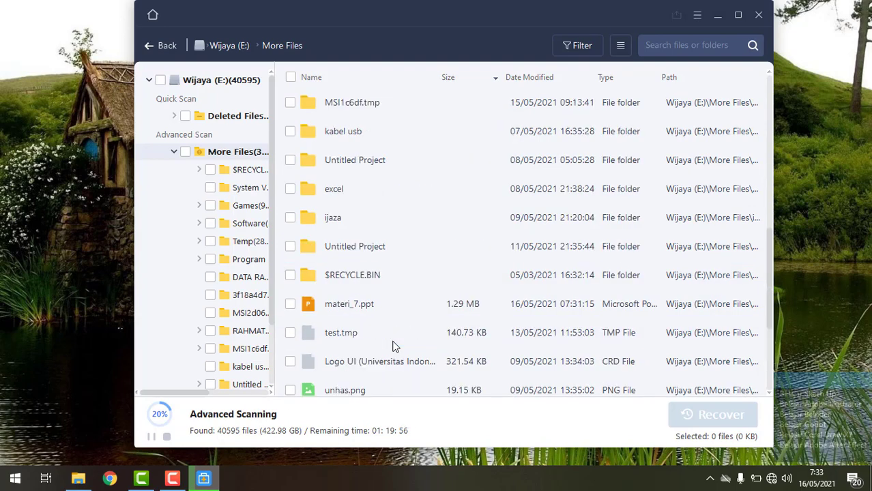
{"action": "scroll", "coordinate": [393, 345], "scroll_direction": "down", "scroll_amount": 1}
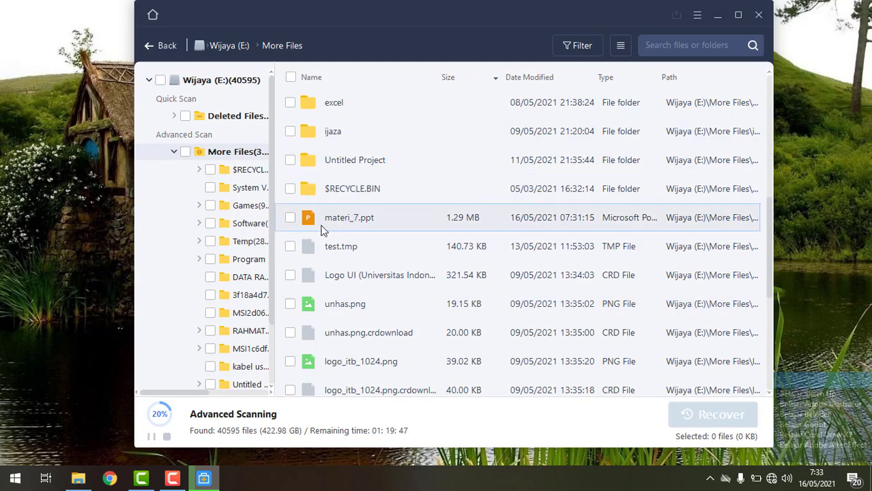
{"action": "left_click", "coordinate": [290, 222]}
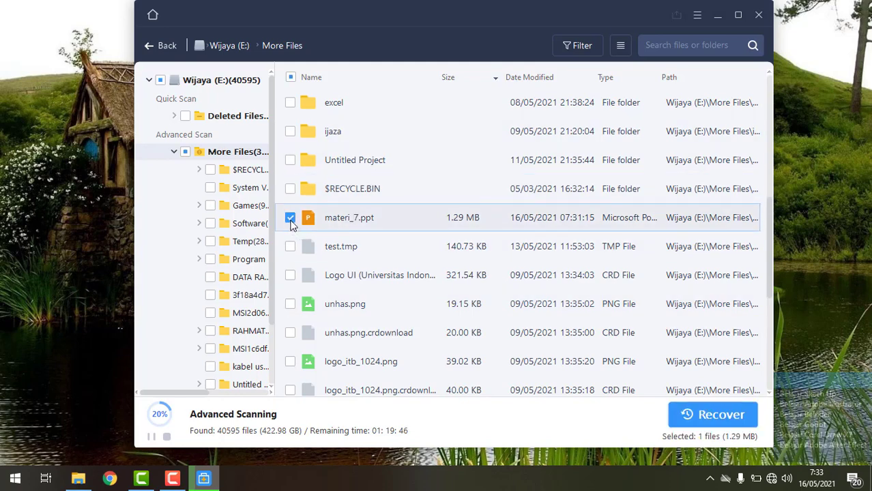
{"action": "right_click", "coordinate": [350, 222]}
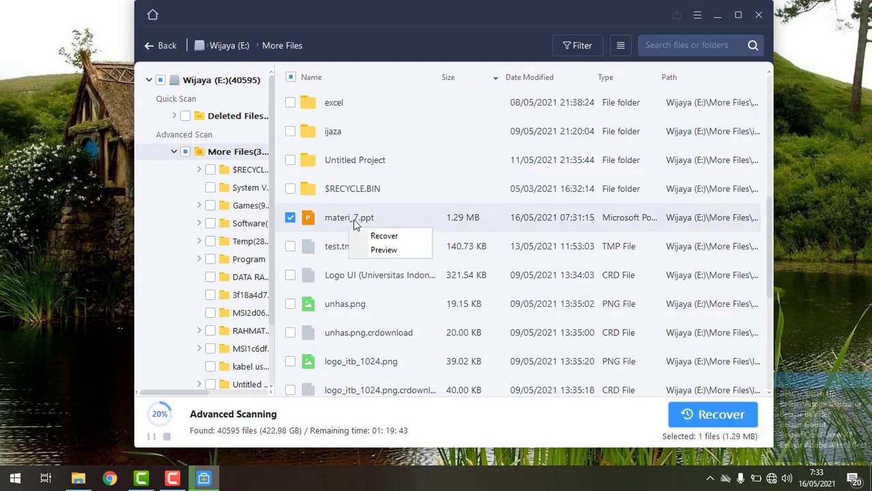
{"action": "left_click", "coordinate": [380, 236]}
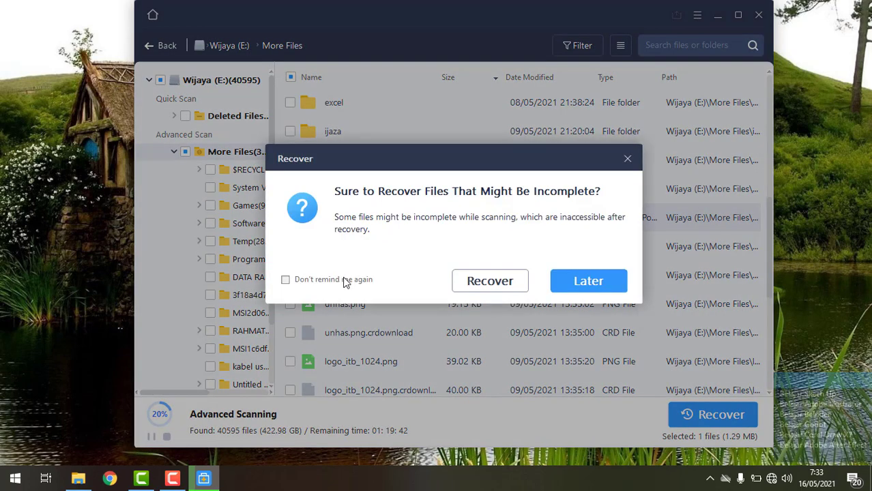
{"action": "left_click", "coordinate": [487, 282]}
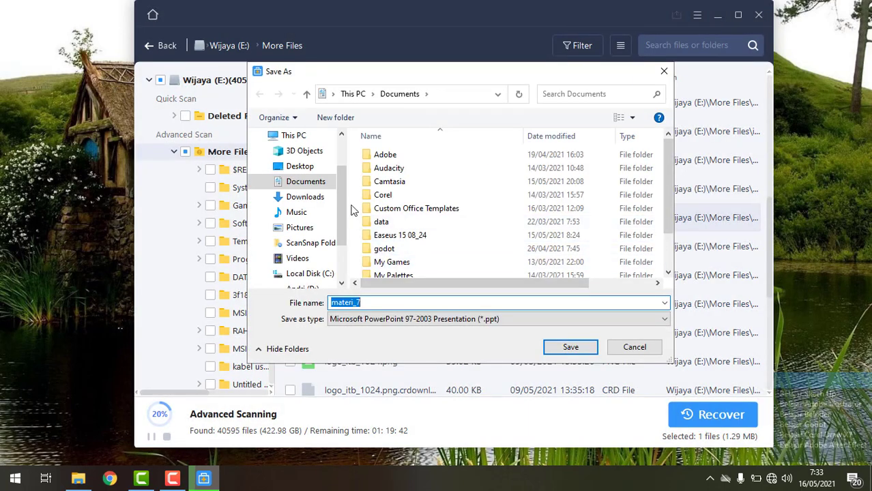
- Save the recovered file as materi_7 on drive E:, agreeing to save it to the original drive
{"action": "scroll", "coordinate": [347, 225], "scroll_direction": "down", "scroll_amount": 1}
{"action": "scroll", "coordinate": [346, 225], "scroll_direction": "down", "scroll_amount": 1}
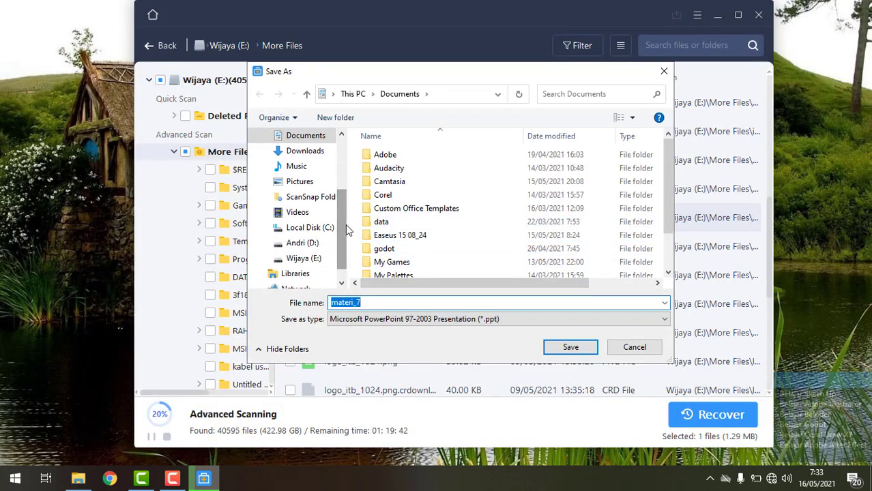
{"action": "left_click", "coordinate": [310, 260]}
{"action": "scroll", "coordinate": [339, 227], "scroll_direction": "down", "scroll_amount": 1}
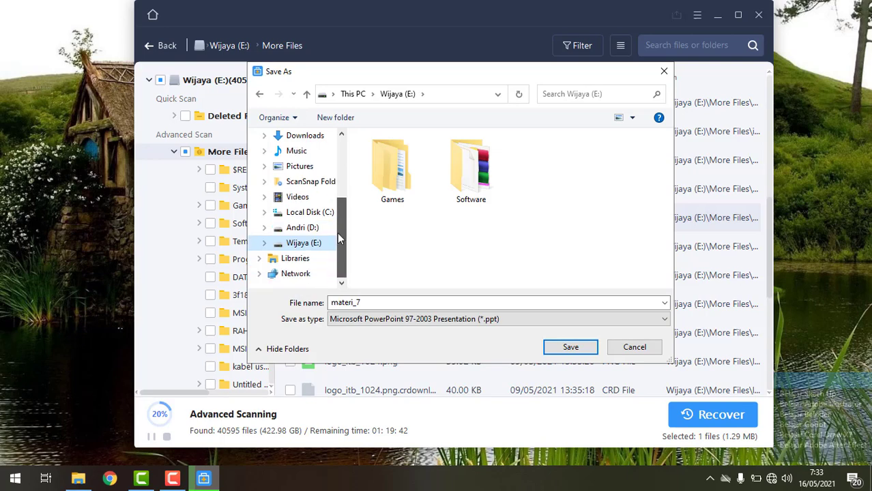
{"action": "left_click", "coordinate": [550, 348]}
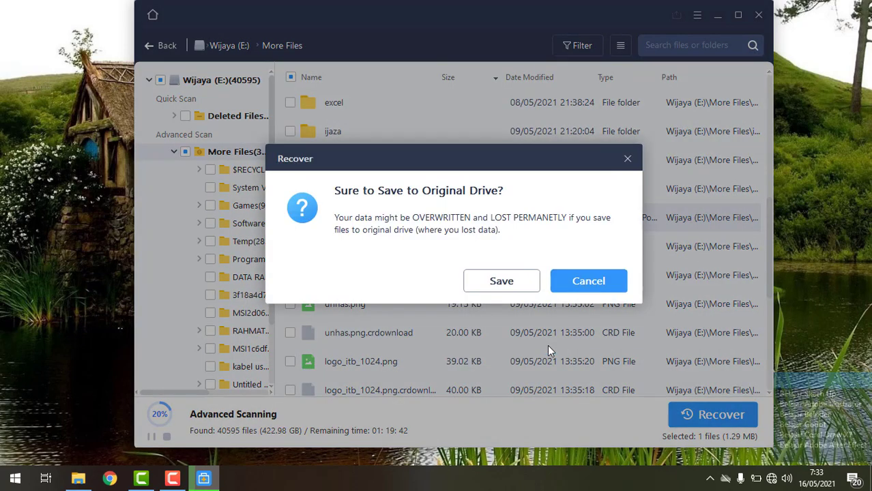
{"action": "left_click", "coordinate": [520, 285]}
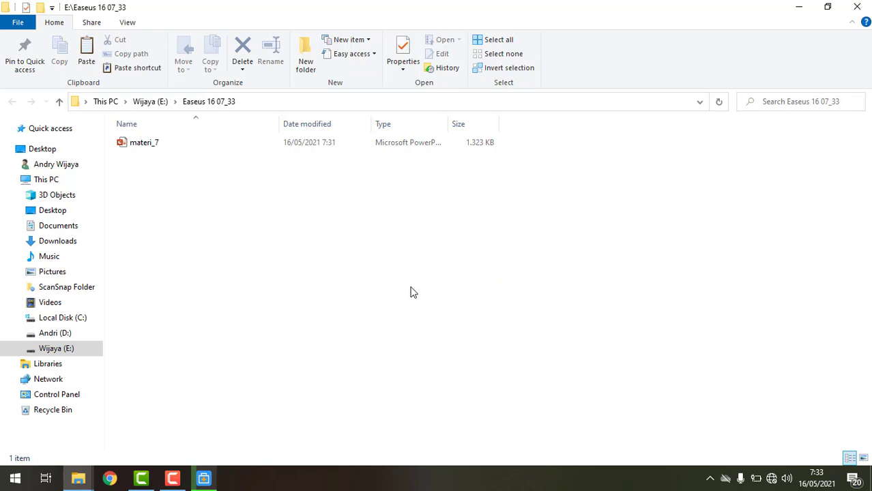
- Check the recovered materi_7 presentation in the Easeus 16 07_33 folder on drive E:
{"action": "left_click", "coordinate": [62, 350]}
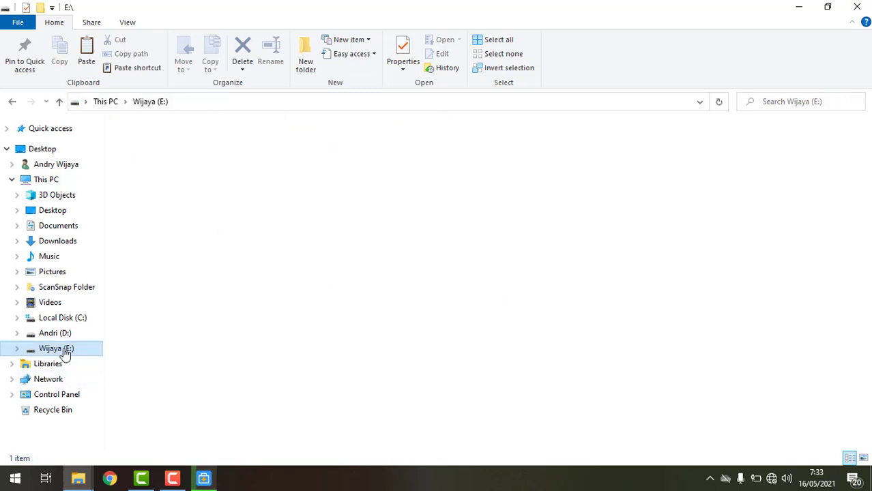
{"action": "double_click", "coordinate": [152, 173]}
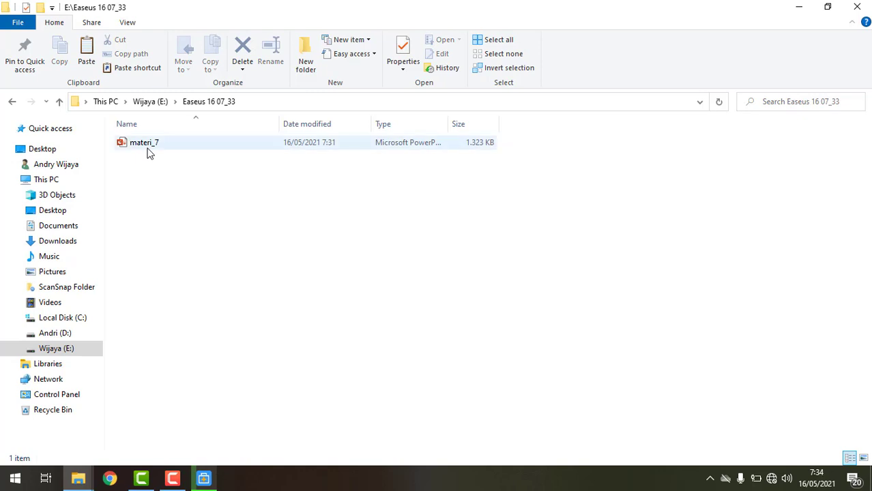
{"action": "left_click", "coordinate": [164, 153]}
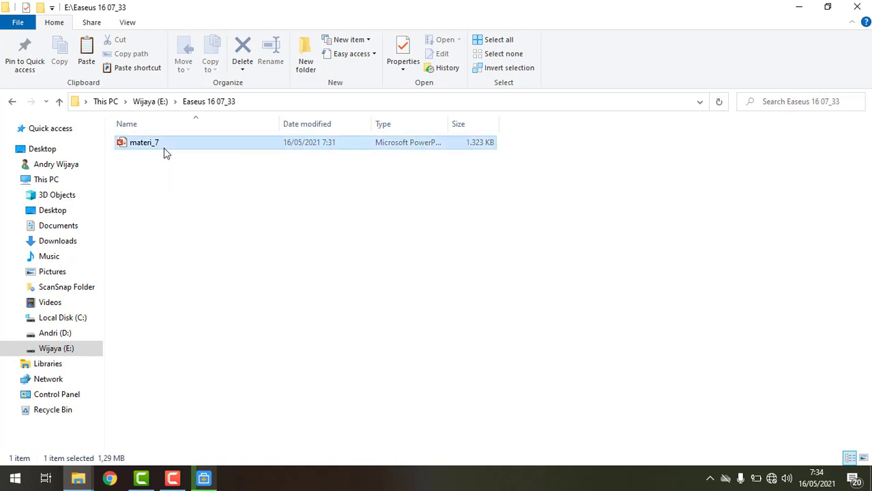
{"action": "left_click", "coordinate": [210, 448]}
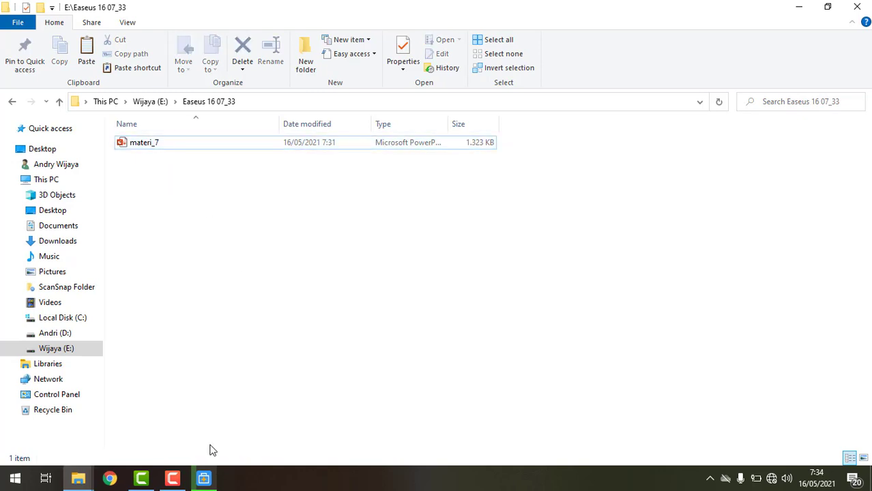
{"action": "left_click", "coordinate": [174, 480]}
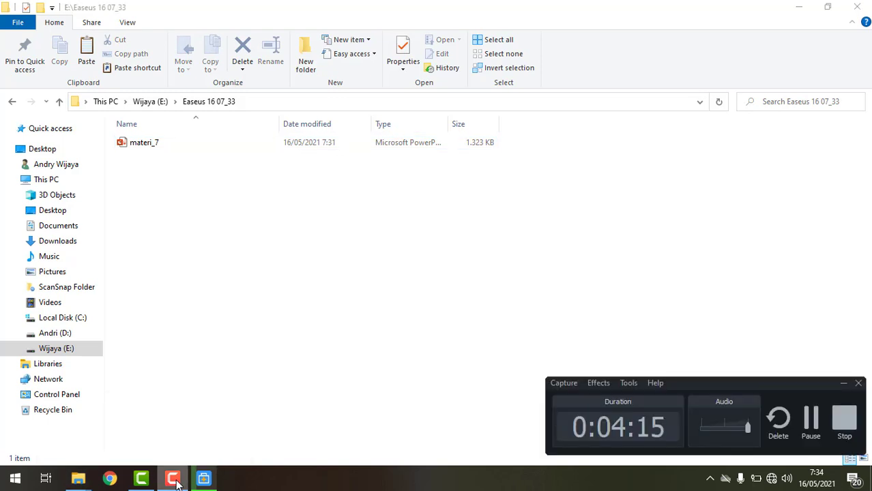